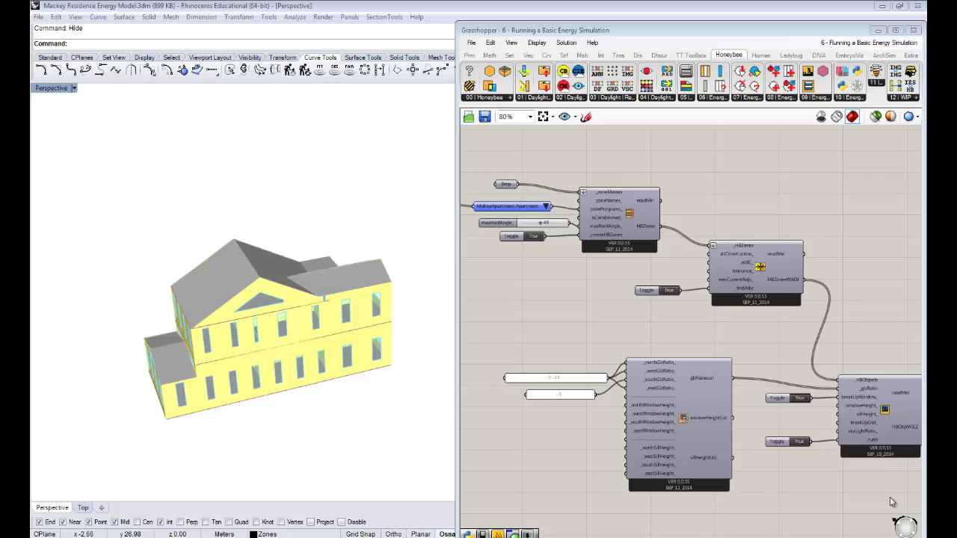
- Examine the building model's windows and triangular gable glazing from several sides and distances
right_drag(354, 387, 296, 368)
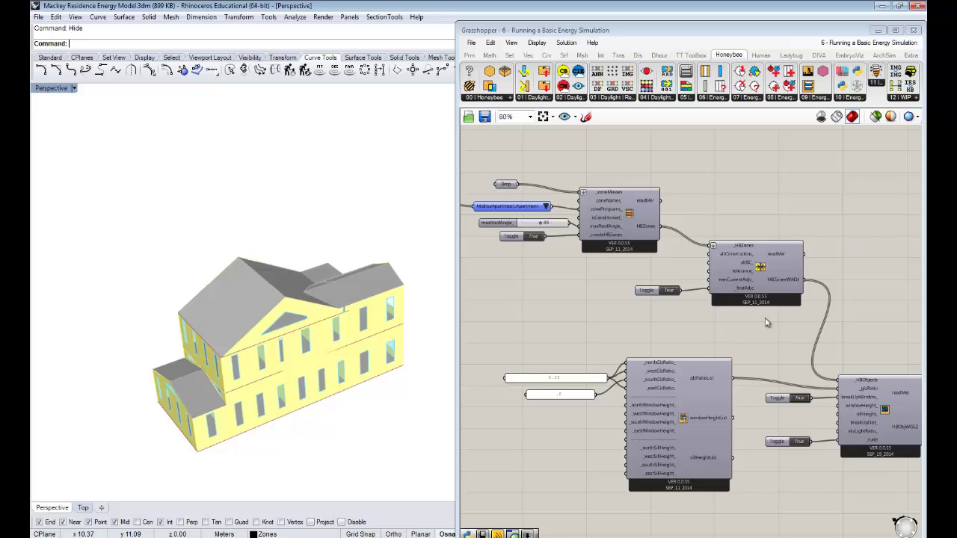
right_drag(318, 329, 318, 218)
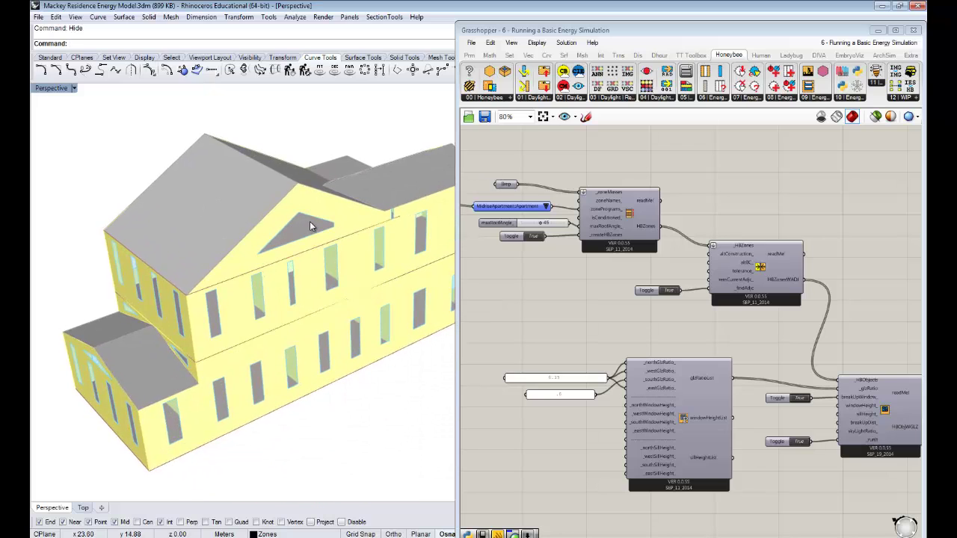
right_drag(715, 392, 667, 372)
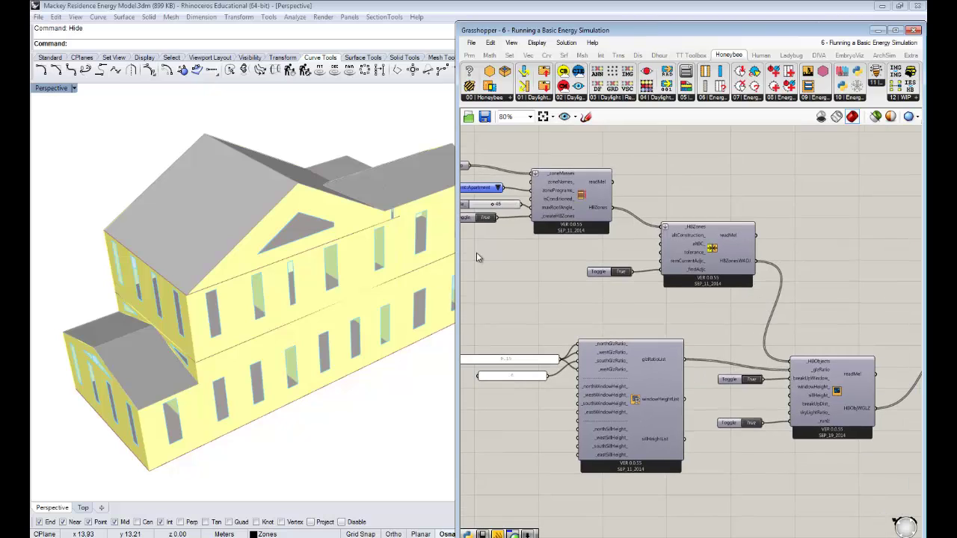
scroll(314, 232, up, 5)
right_drag(329, 210, 343, 181)
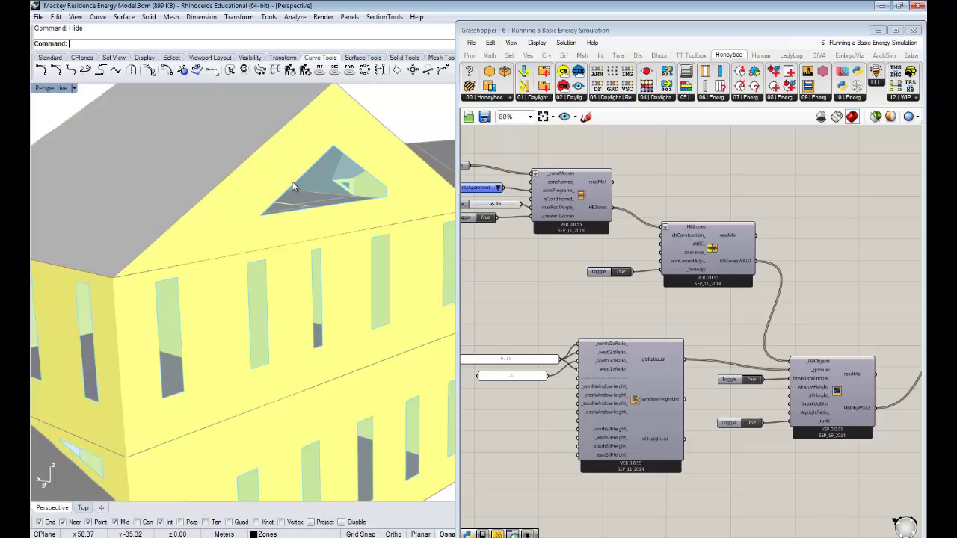
right_drag(247, 179, 240, 231)
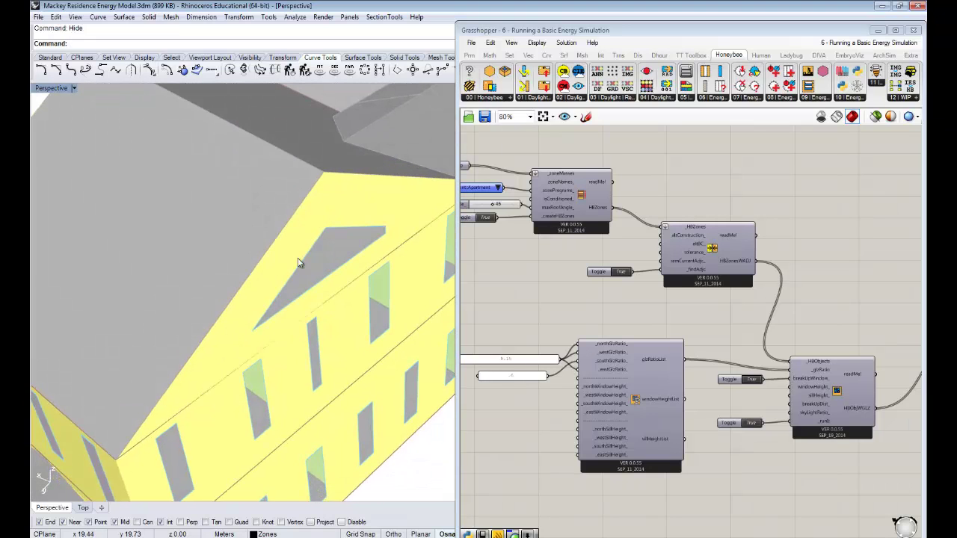
right_drag(310, 264, 323, 223)
scroll(299, 227, down, 4)
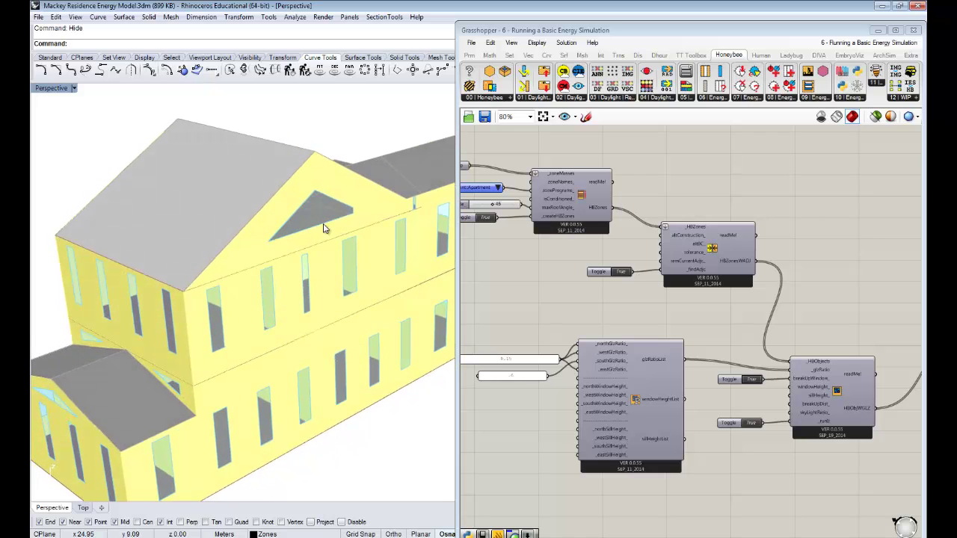
right_drag(329, 240, 305, 277)
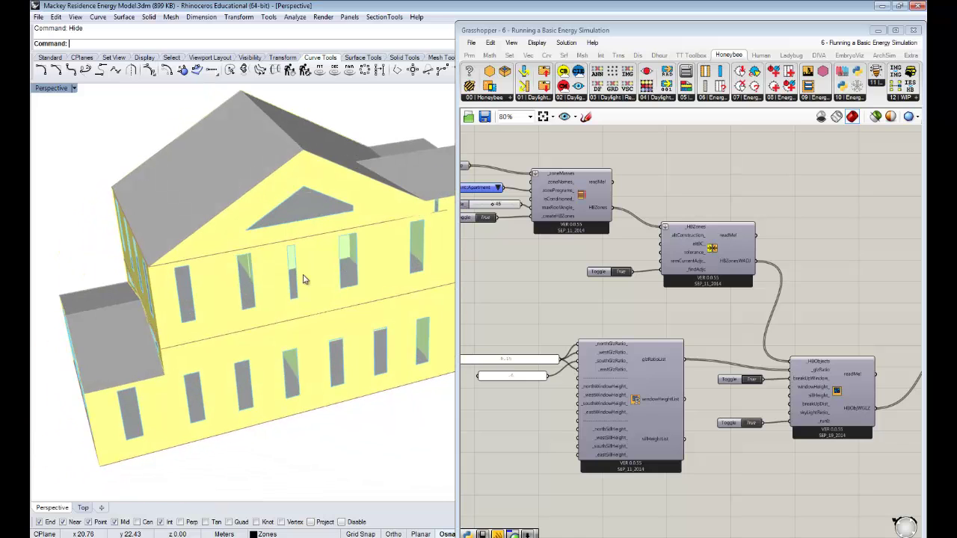
right_drag(378, 272, 336, 299)
scroll(282, 289, down, 1)
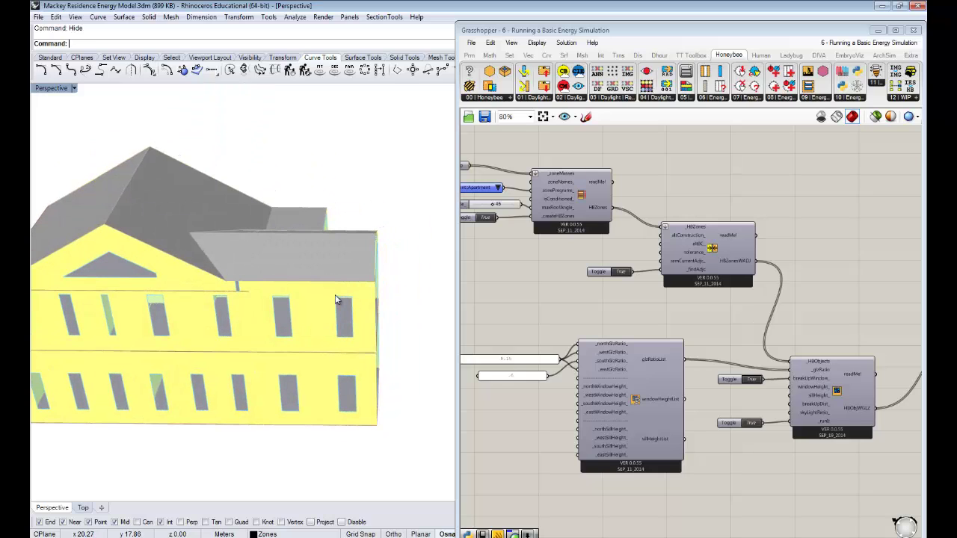
right_drag(193, 380, 313, 332)
scroll(320, 337, down, 2)
- Set the toggle feeding the glazing component's breakUpWindow_ input to False
right_drag(770, 280, 747, 272)
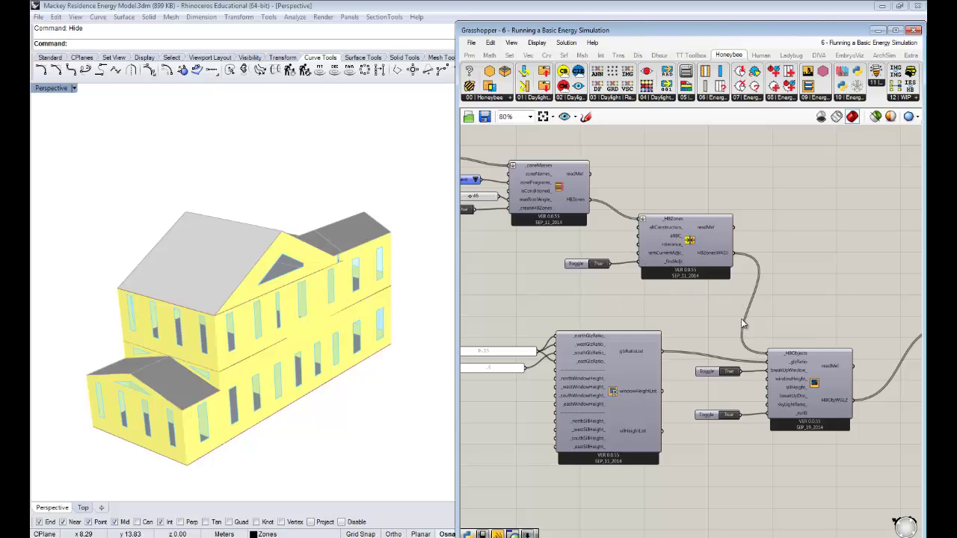
right_drag(674, 306, 647, 277)
right_drag(708, 288, 680, 273)
right_drag(736, 297, 690, 291)
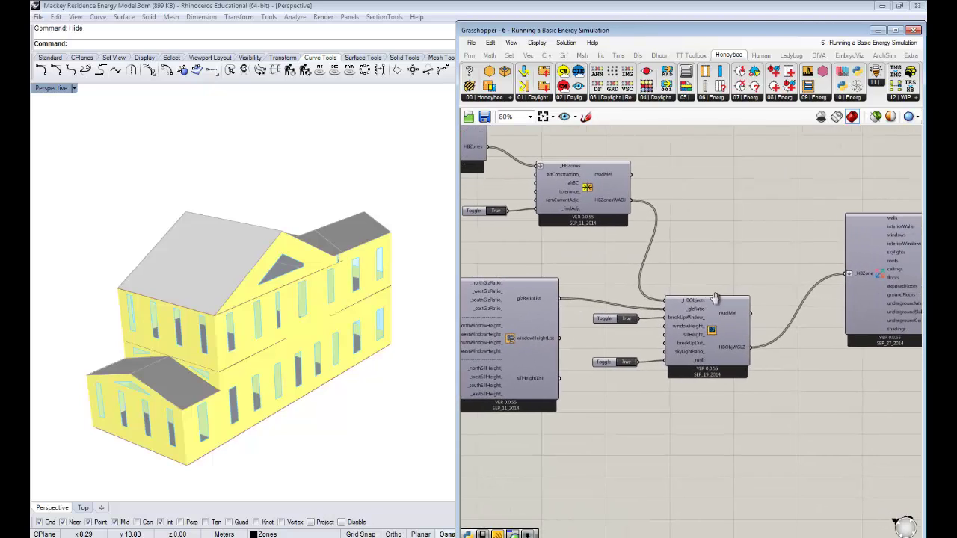
scroll(712, 346, up, 1)
scroll(715, 348, down, 1)
right_drag(709, 345, 663, 322)
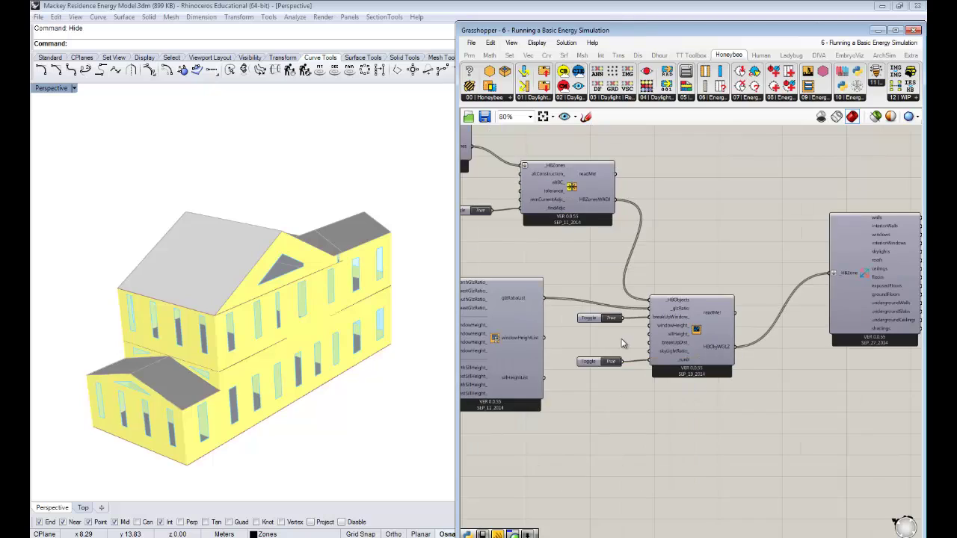
scroll(575, 319, up, 1)
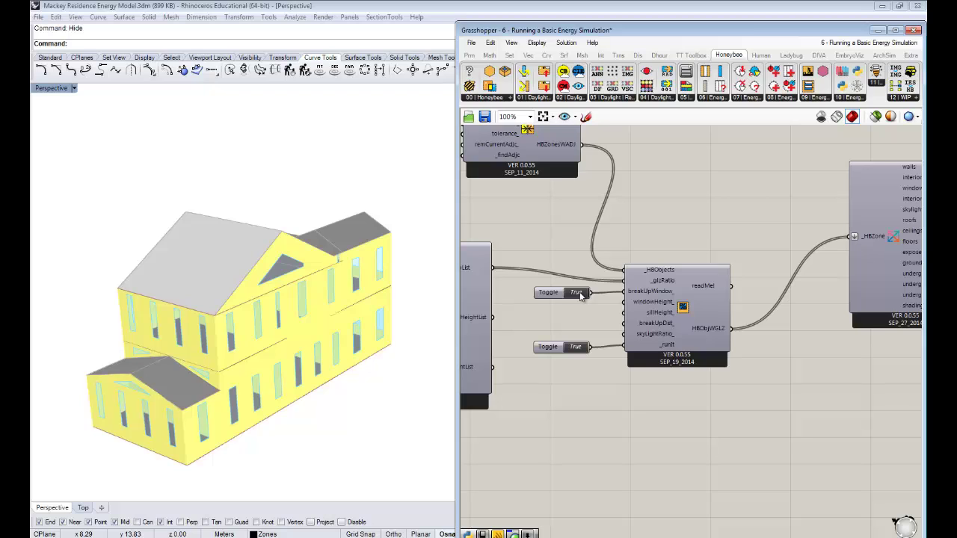
click(578, 293)
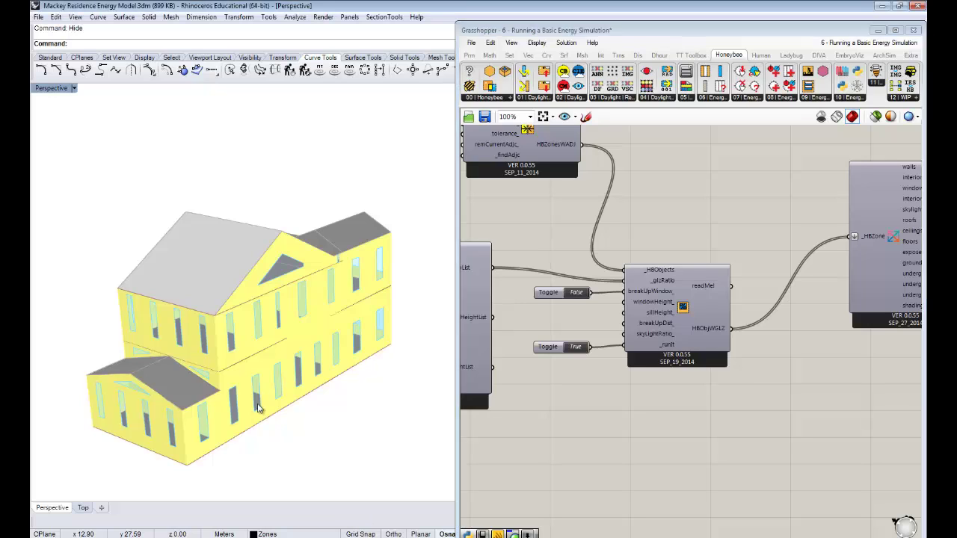
- Inspect the building's windows from other sides and move the surface decomposition component with its four colour previews lower on the canvas
right_drag(349, 343, 267, 324)
scroll(267, 325, up, 3)
scroll(263, 301, up, 3)
scroll(263, 301, down, 5)
right_drag(369, 341, 228, 336)
right_drag(717, 362, 583, 344)
scroll(583, 343, down, 2)
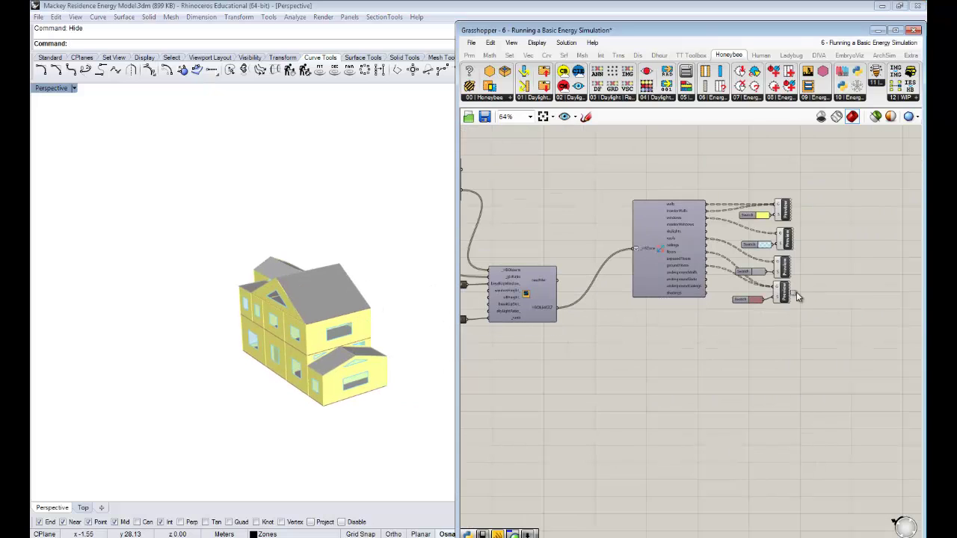
drag(850, 342, 628, 166)
drag(660, 357, 661, 458)
click(671, 325)
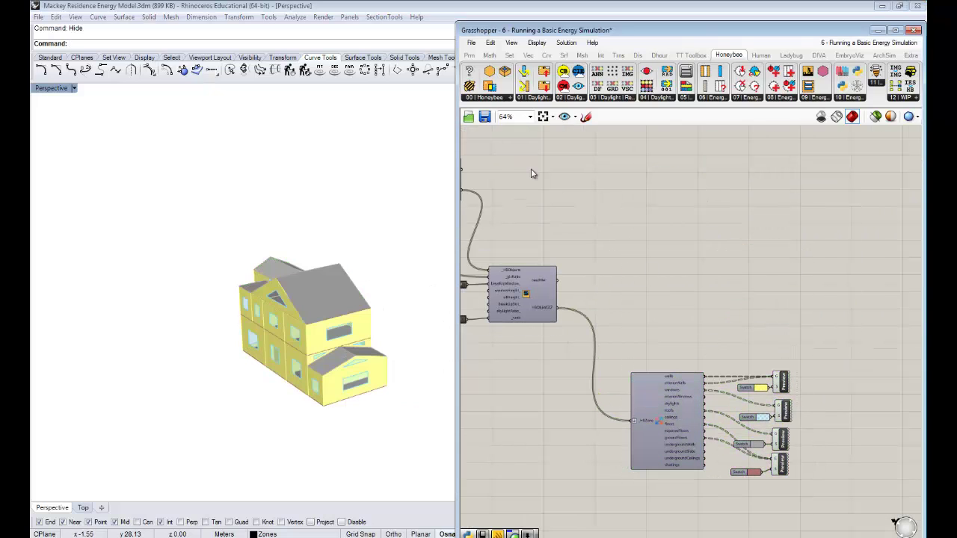
- Widen the Grasshopper window and place a Honeybee Run Energy Simulation component beyond the glazing component, above the surface previews
right_drag(391, 214, 240, 299)
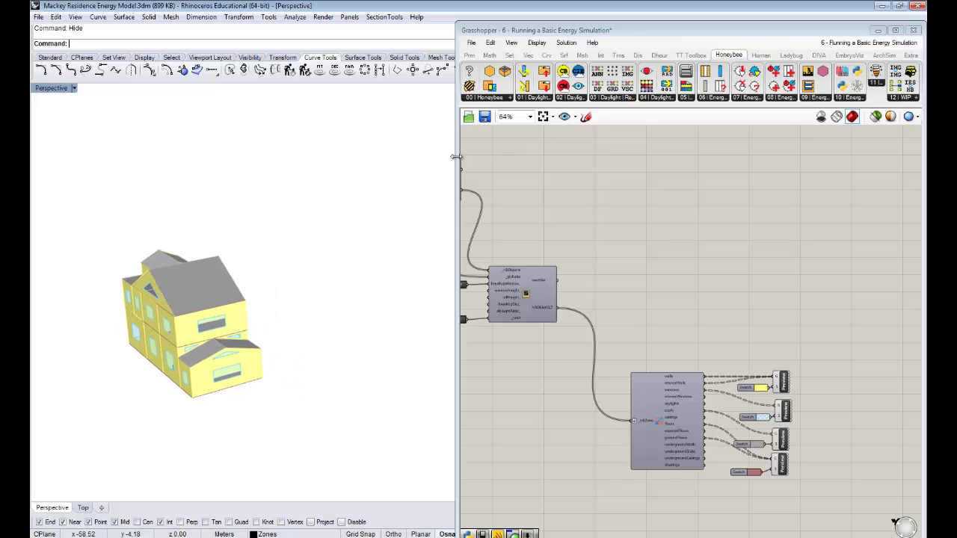
drag(458, 156, 227, 159)
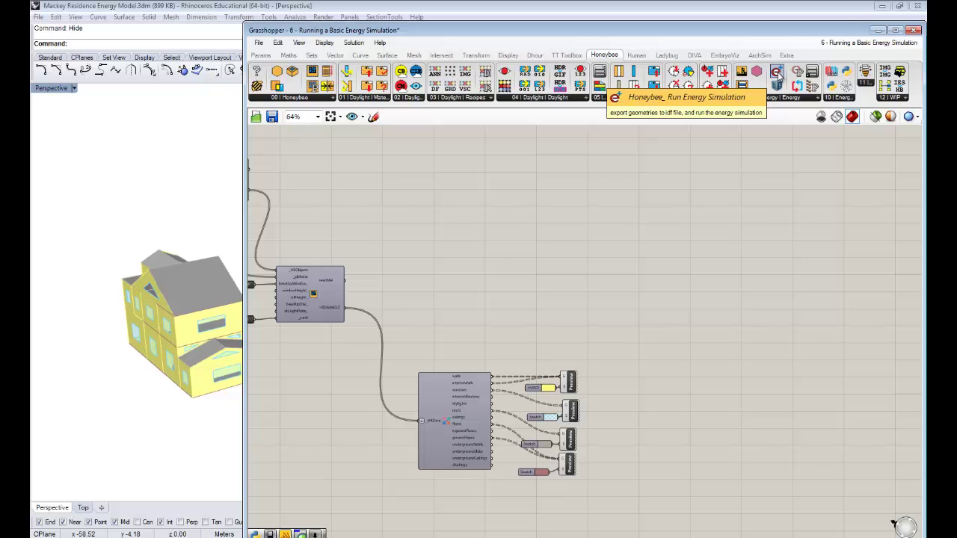
drag(778, 75, 513, 286)
click(533, 260)
right_drag(620, 252, 723, 230)
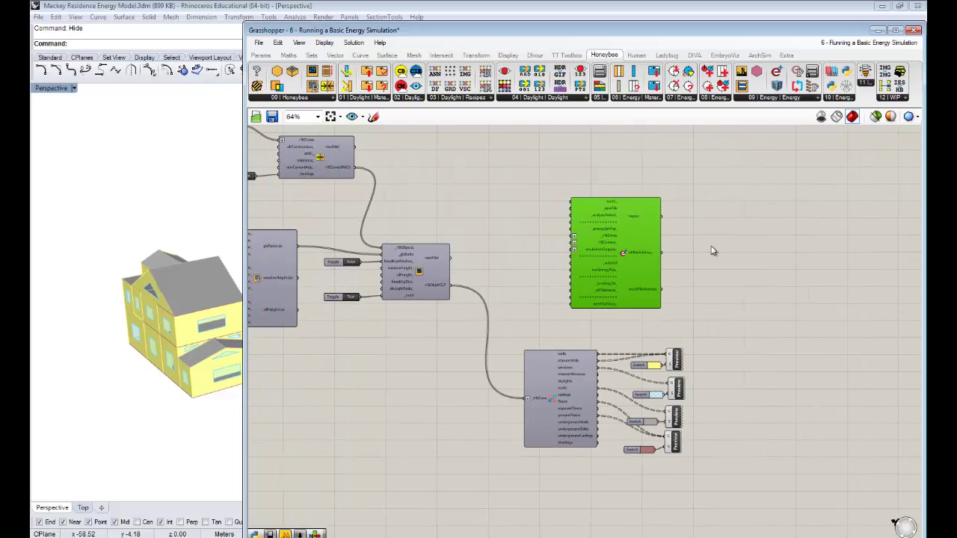
click(711, 248)
scroll(626, 266, up, 3)
right_drag(641, 248, 728, 238)
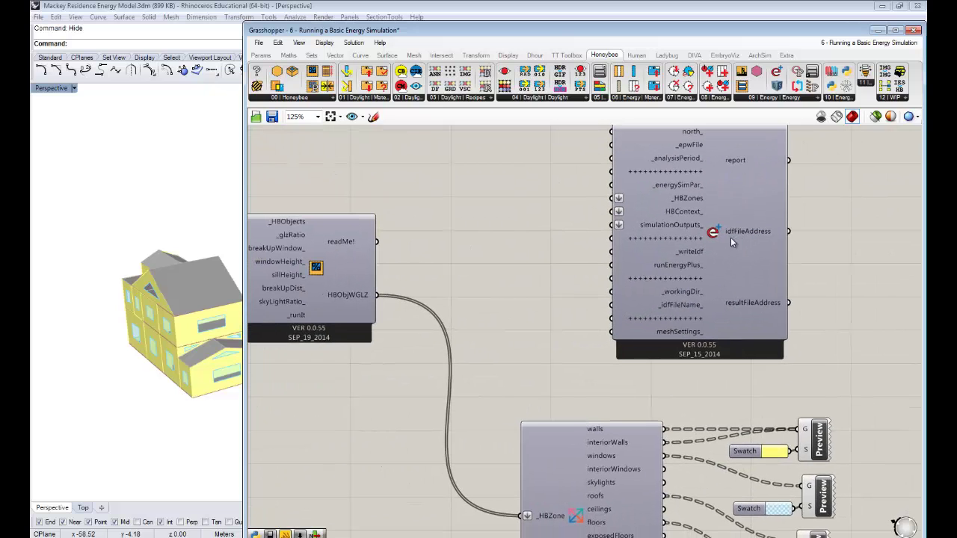
drag(728, 238, 656, 234)
right_drag(811, 225, 809, 265)
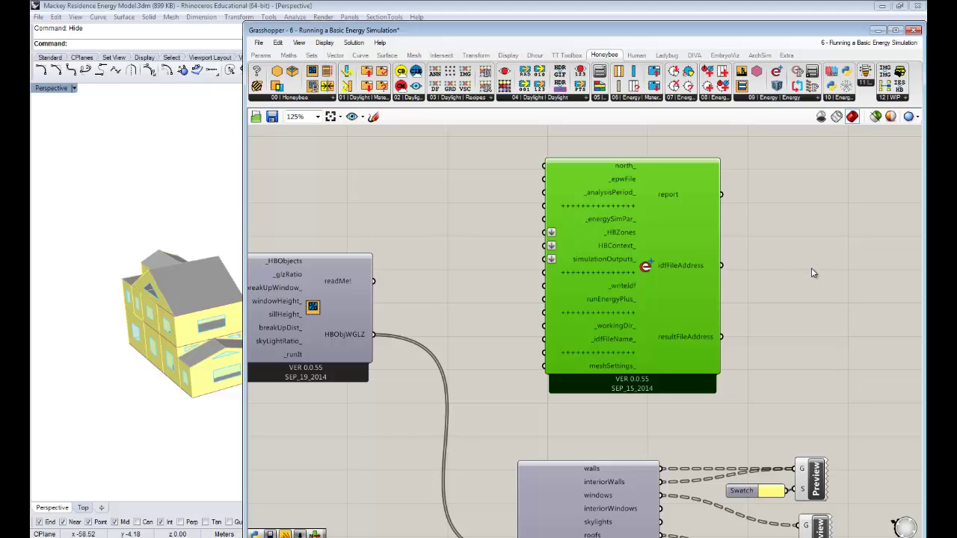
click(811, 267)
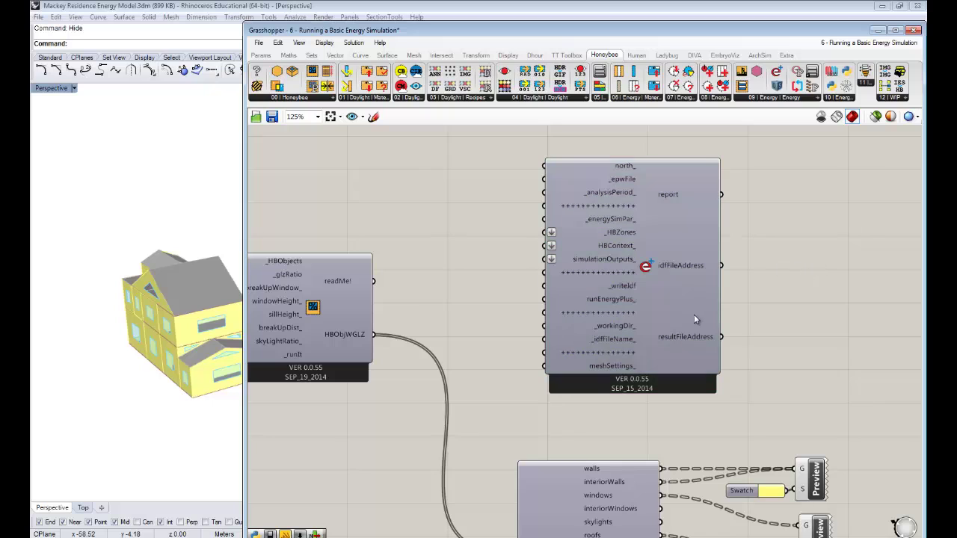
- Connect the glazing component's HBObjWGLZ output to the _HBZones input of the energy simulation component
right_drag(695, 319, 761, 322)
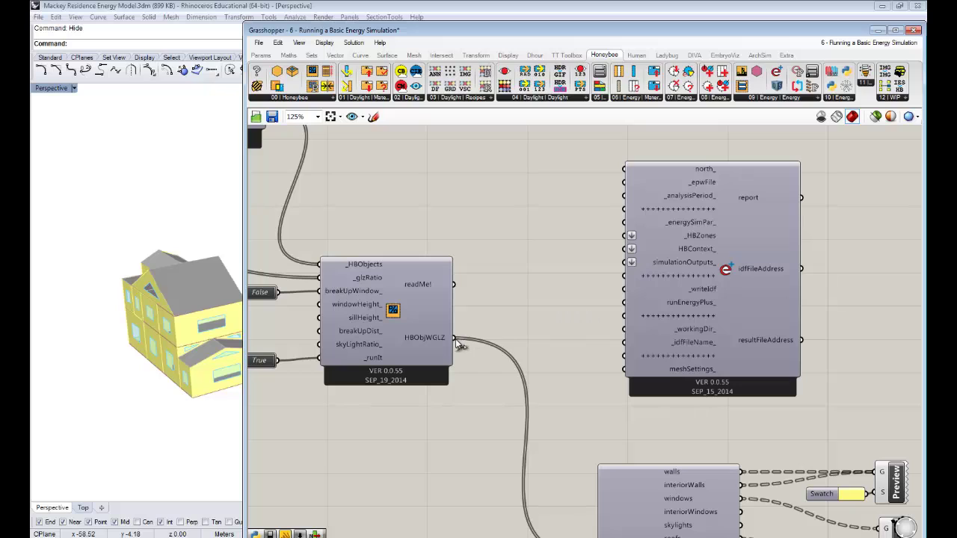
drag(454, 338, 624, 237)
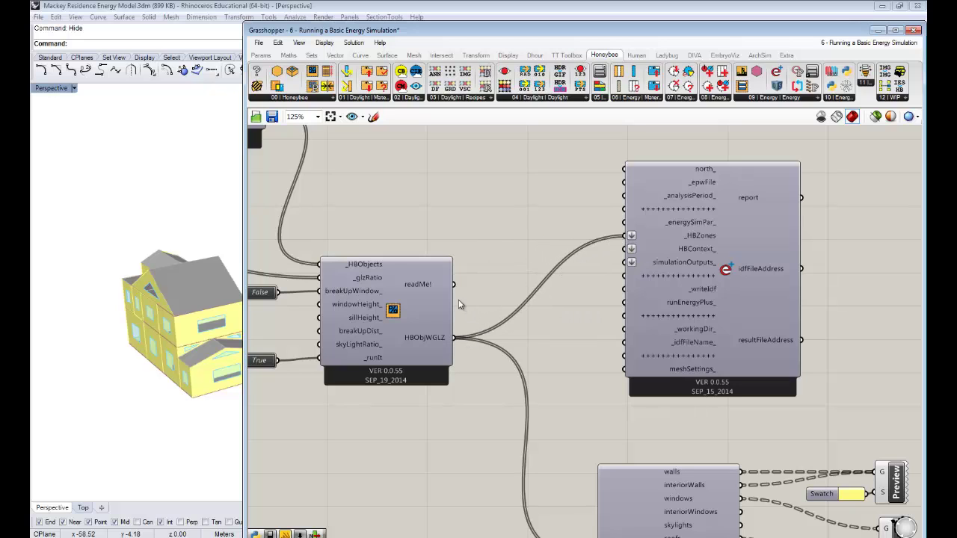
mouse_move(446, 343)
right_drag(780, 267, 703, 275)
drag(644, 278, 671, 278)
right_drag(514, 258, 565, 253)
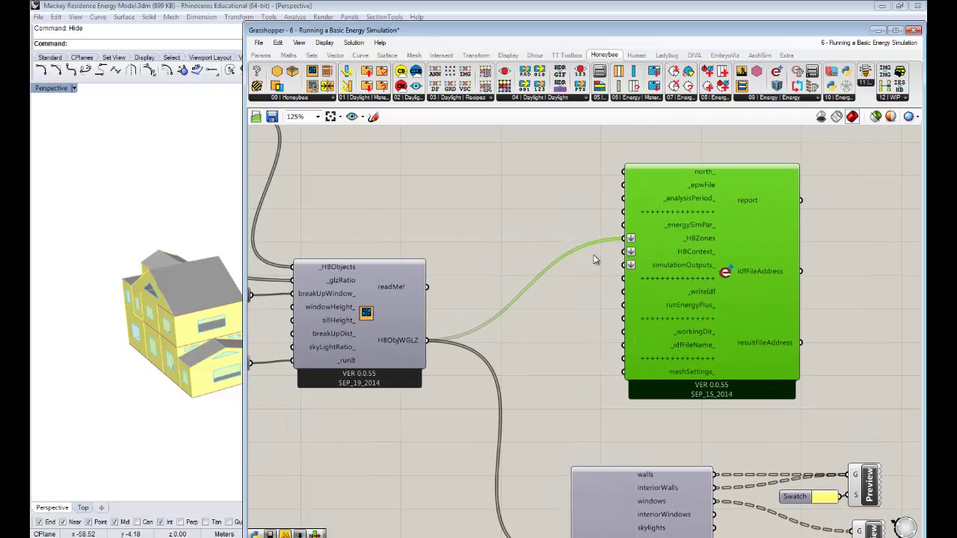
click(570, 240)
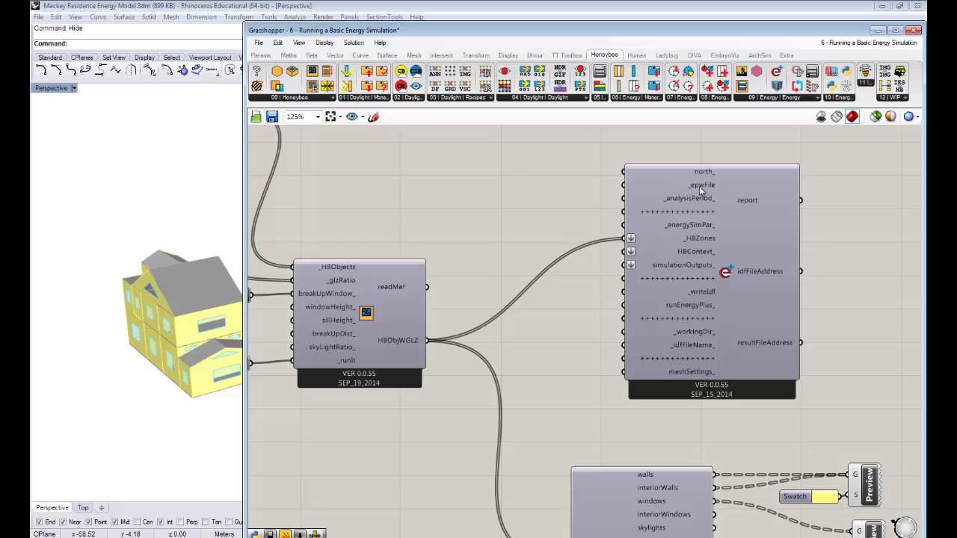
- Place a Ladybug download EPW Weather File component in the empty canvas area above the glazing component
mouse_move(701, 189)
right_drag(547, 177, 567, 261)
scroll(561, 227, down, 1)
mouse_move(744, 262)
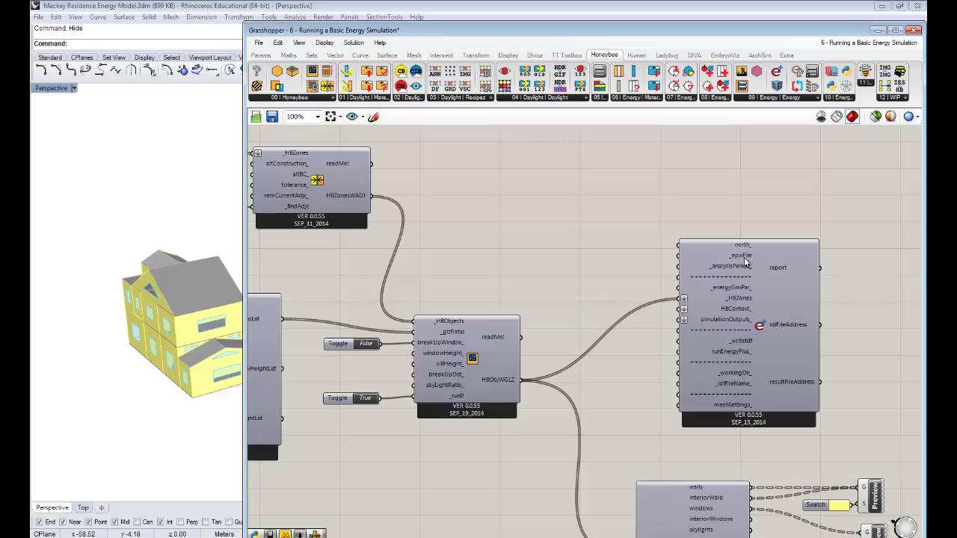
right_drag(487, 190, 474, 250)
scroll(480, 214, down, 1)
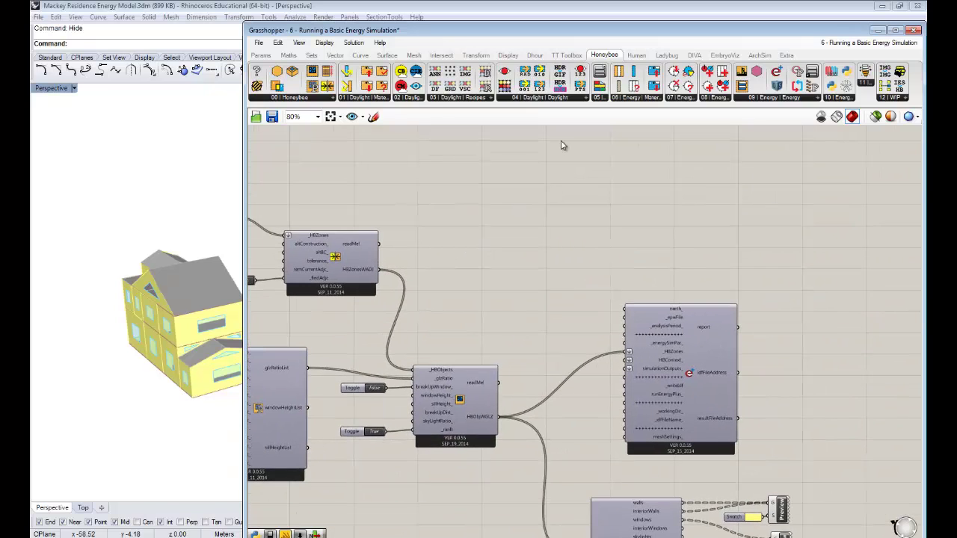
click(665, 56)
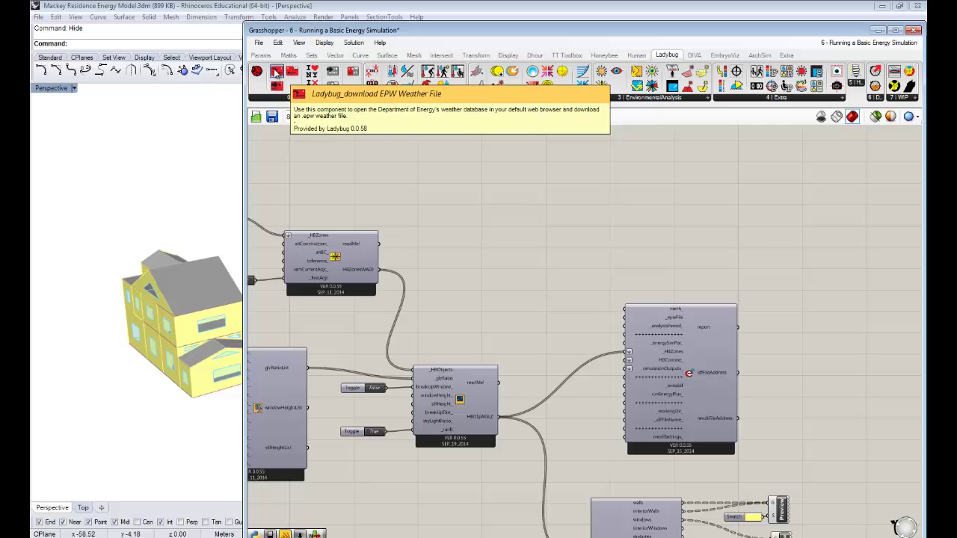
drag(276, 72, 438, 203)
scroll(442, 203, up, 1)
- Add a Boolean Toggle beside the weather file download component
double_click(444, 201)
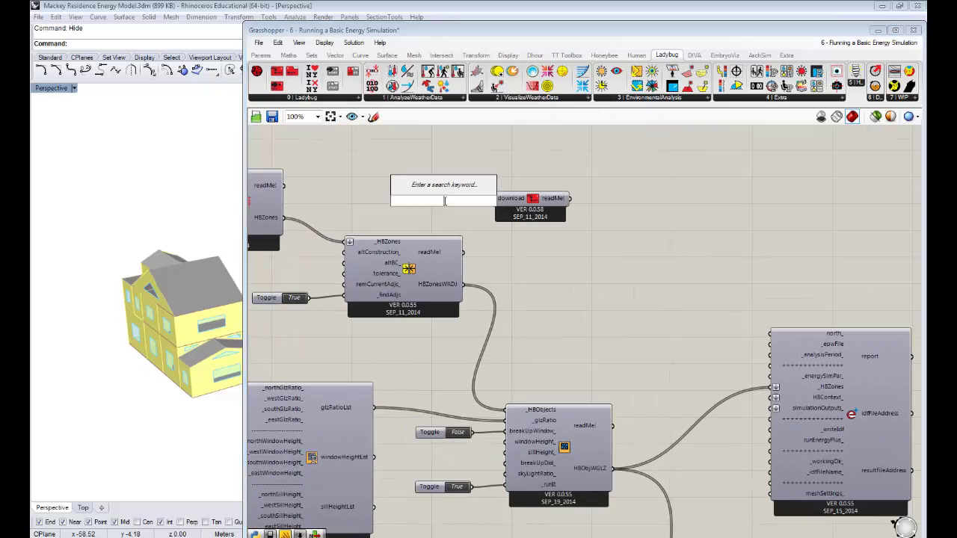
text(boo)
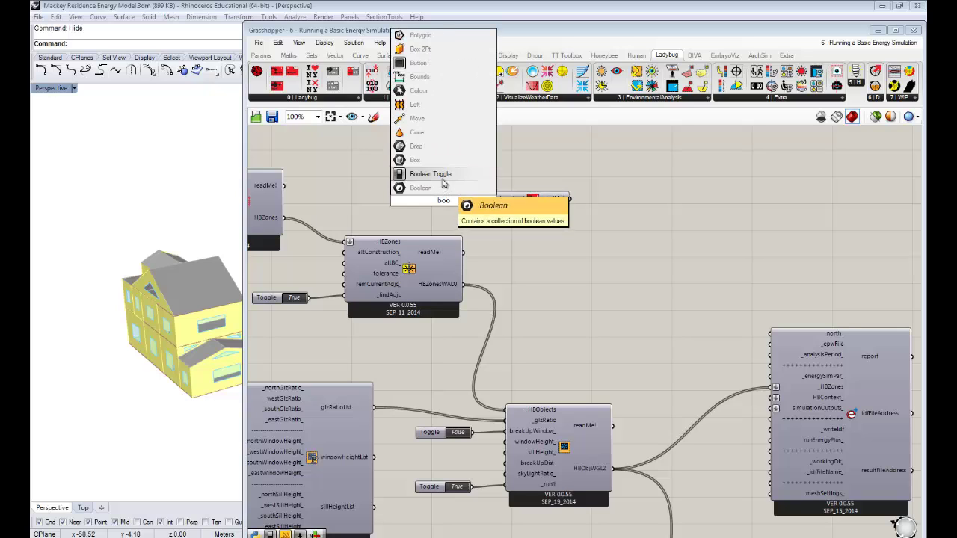
click(445, 178)
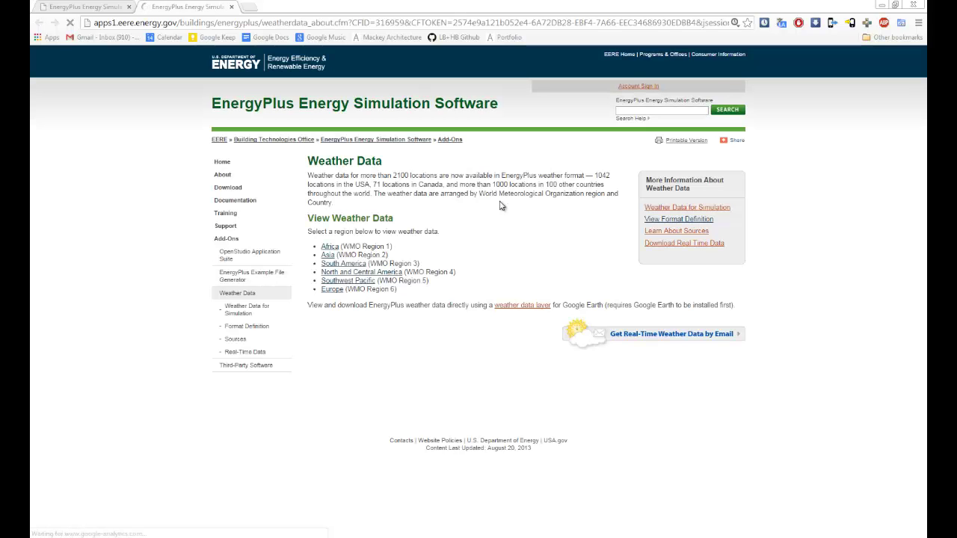
- Open the New York listings for the USA in North and Central America and copy the New York-J F Kennedy Intl AP 744860 (TMY3) ZIP link address
click(353, 273)
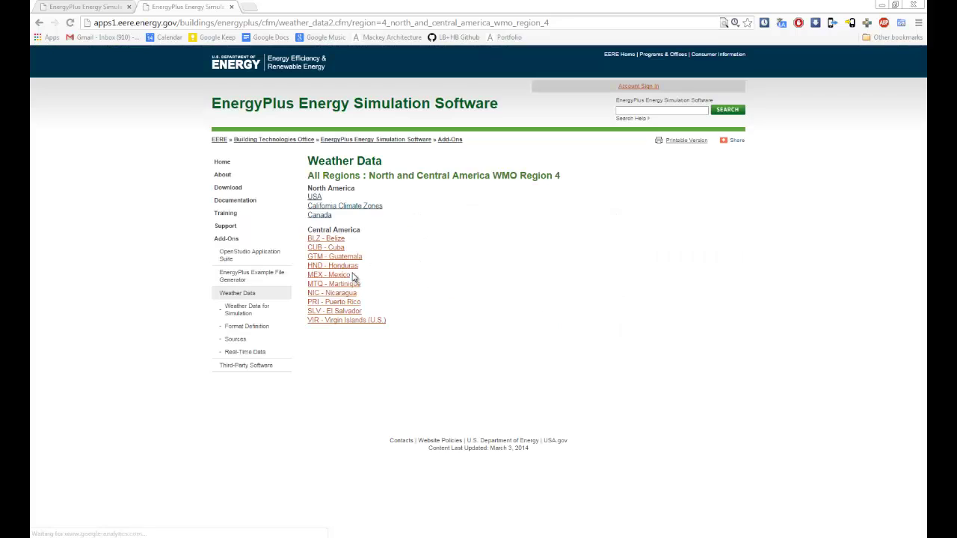
click(315, 197)
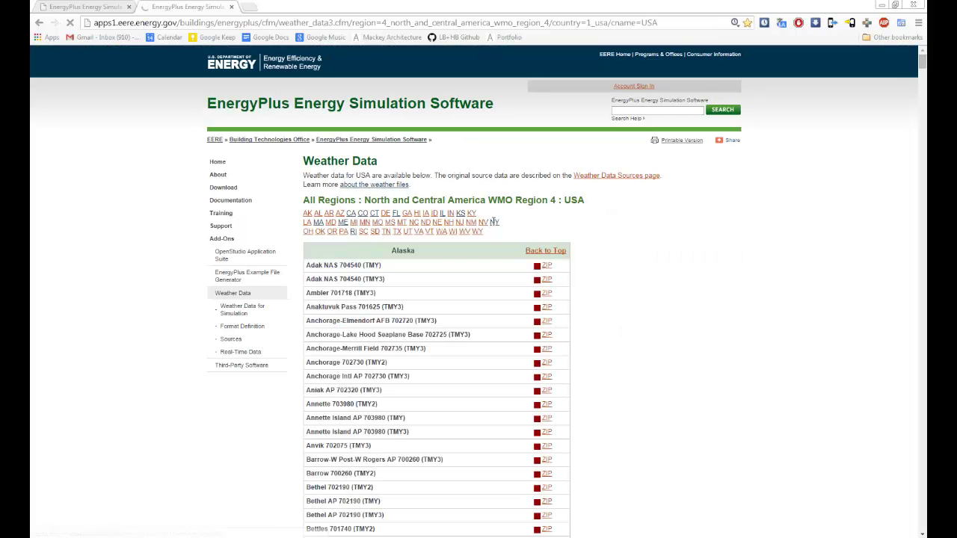
click(494, 222)
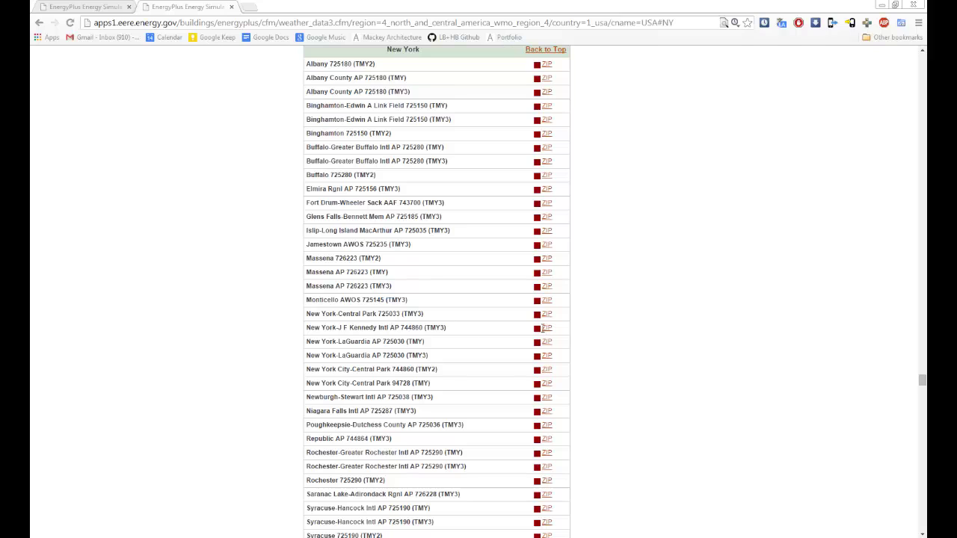
right_click(548, 331)
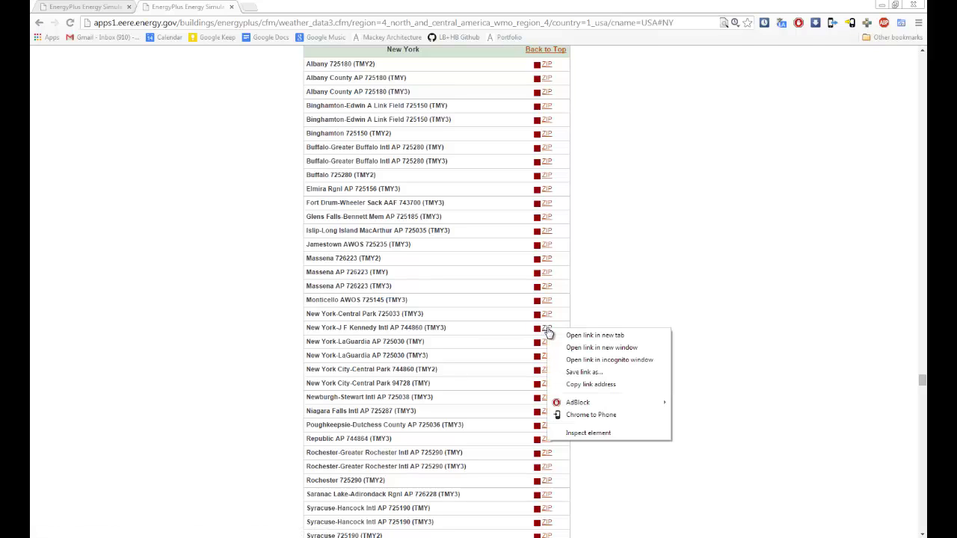
click(596, 385)
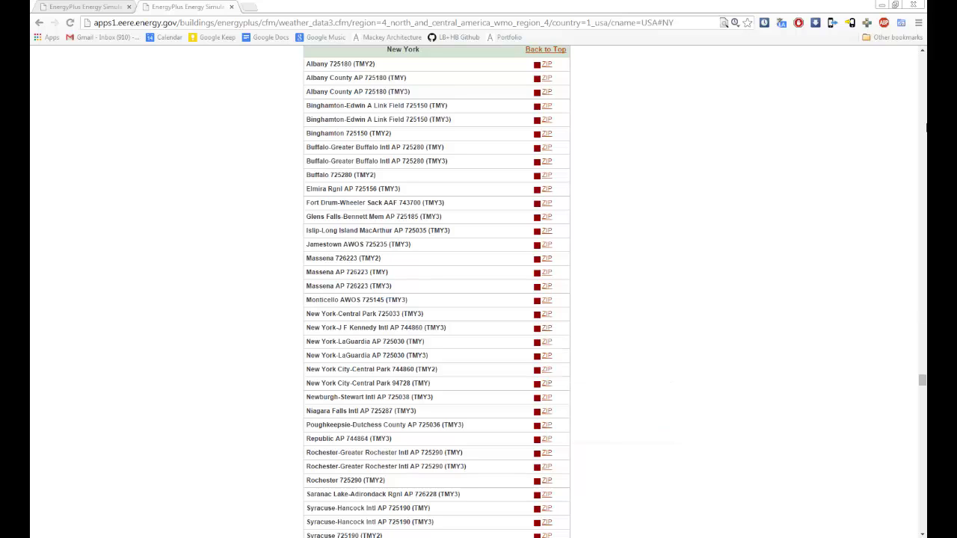
- Switch to Grasshopper, paste the copied weather file link into a new panel below the download component, and widen the panel
key(alt+Tab)
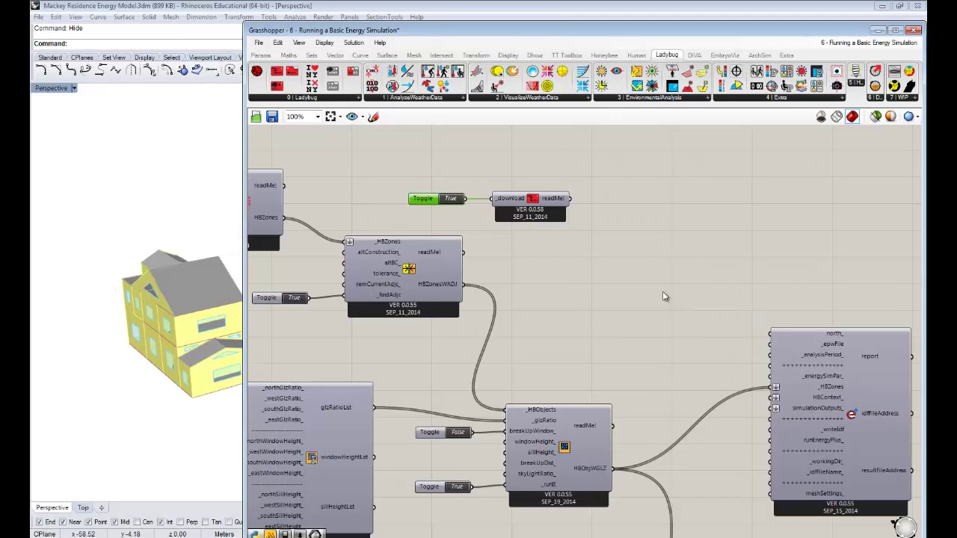
right_drag(597, 286, 519, 278)
double_click(531, 264)
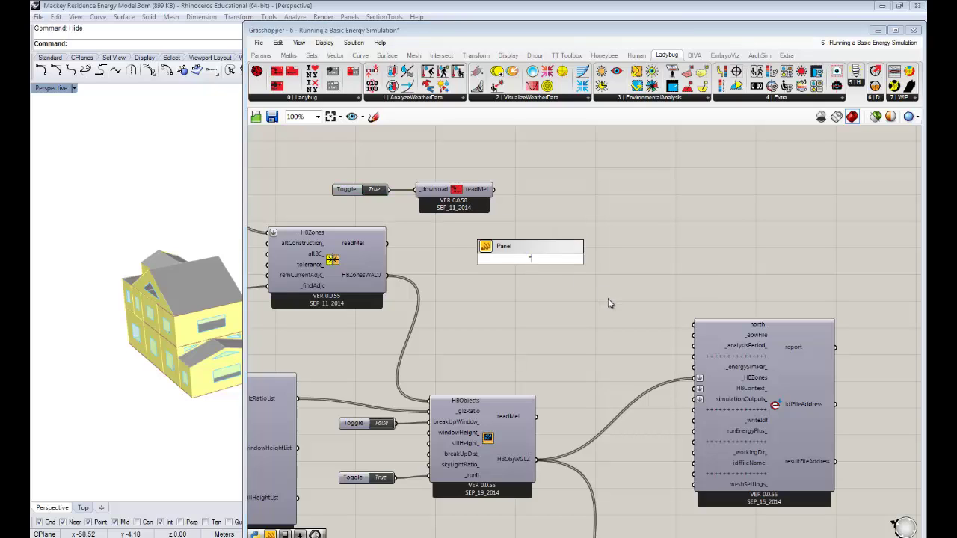
key(ctrl+v)
key(Return)
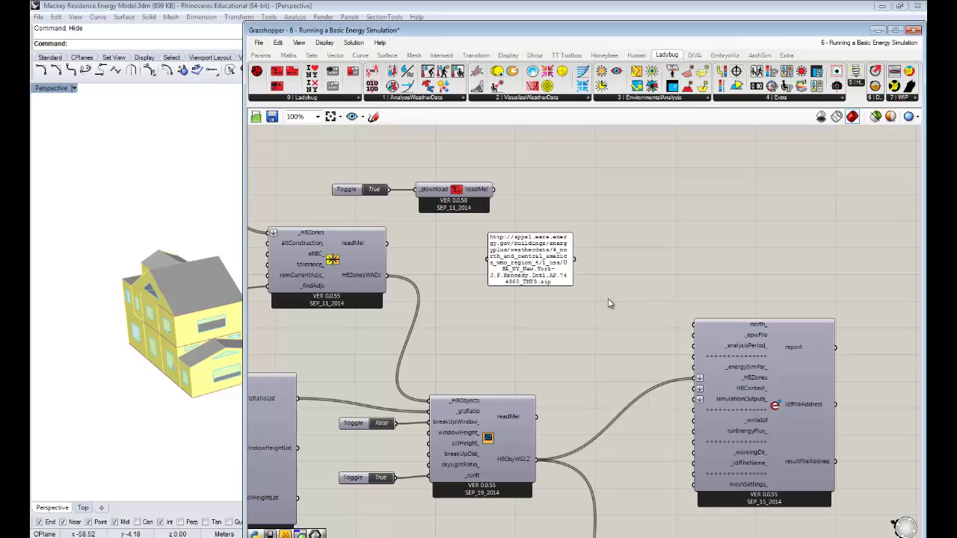
drag(574, 263, 608, 251)
- Place the Ladybug component that opens weather files beyond the URL panel and connect the panel to its _weatherFileURL input
click(712, 228)
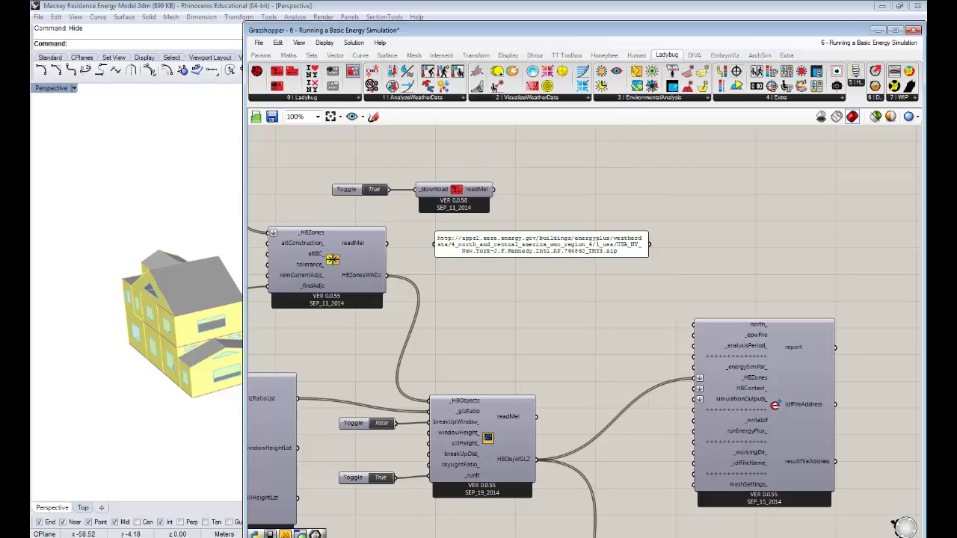
drag(712, 252, 650, 244)
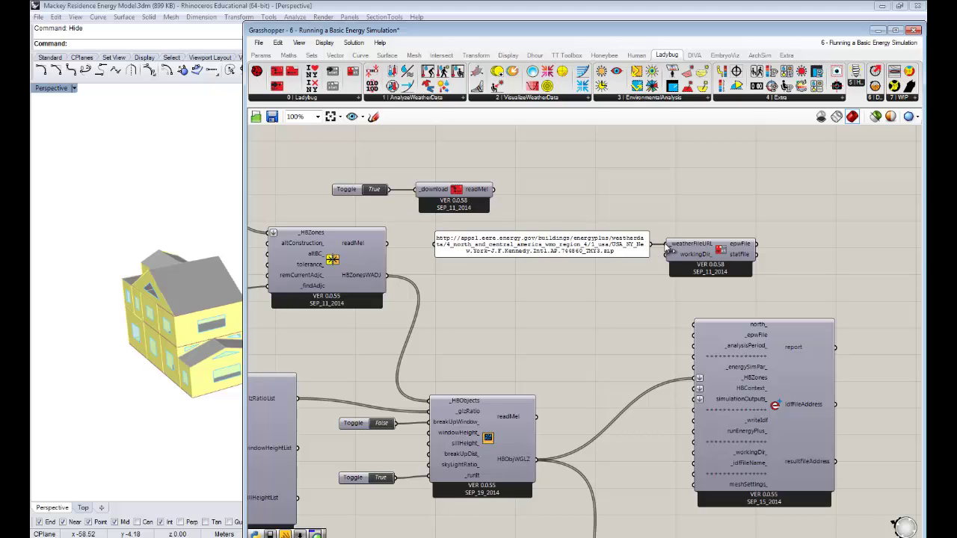
- Add a panel beside the weather file component and connect the epwFile output to it to read the file path
double_click(802, 243)
text(panel)
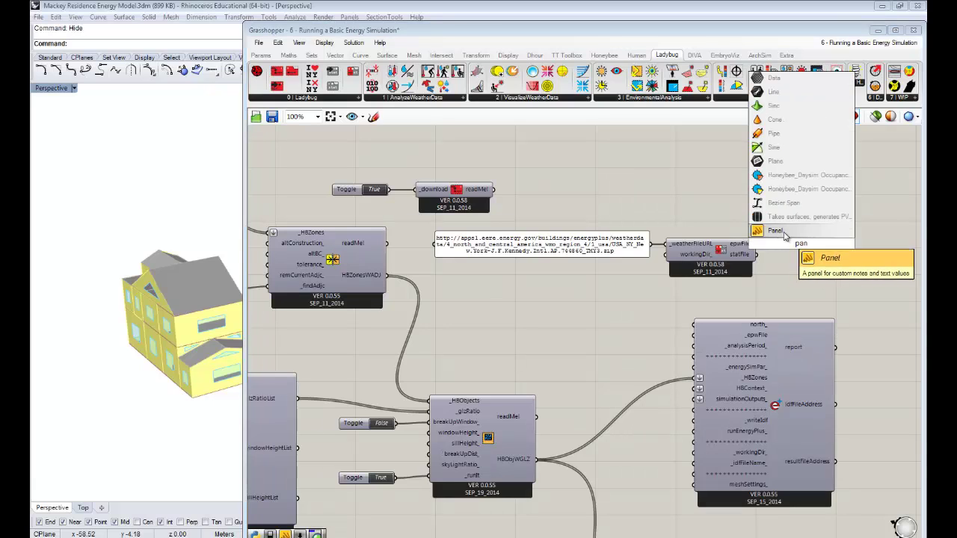
click(776, 230)
drag(759, 246, 793, 244)
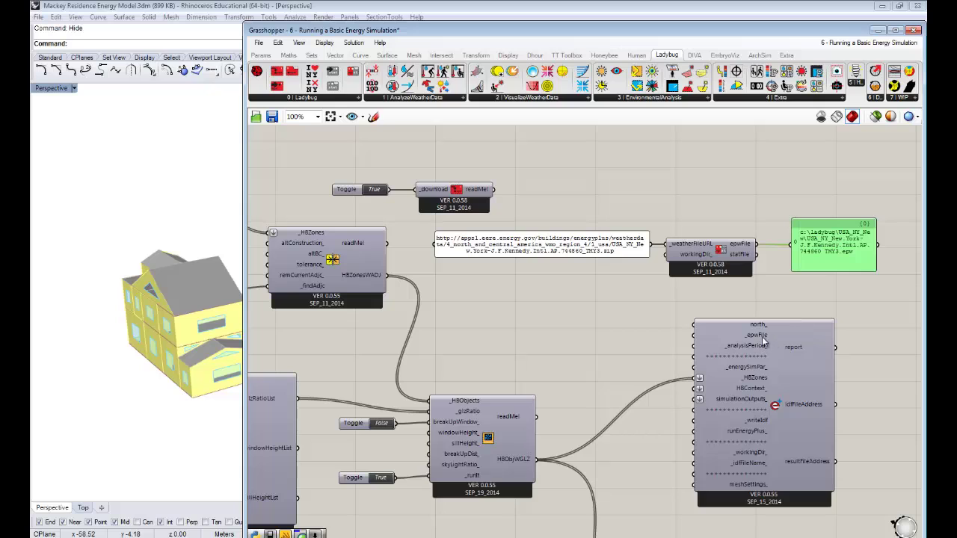
- Shift the energy simulation component slightly outward and connect the epwFile output to its _epwFile input
drag(802, 395, 831, 404)
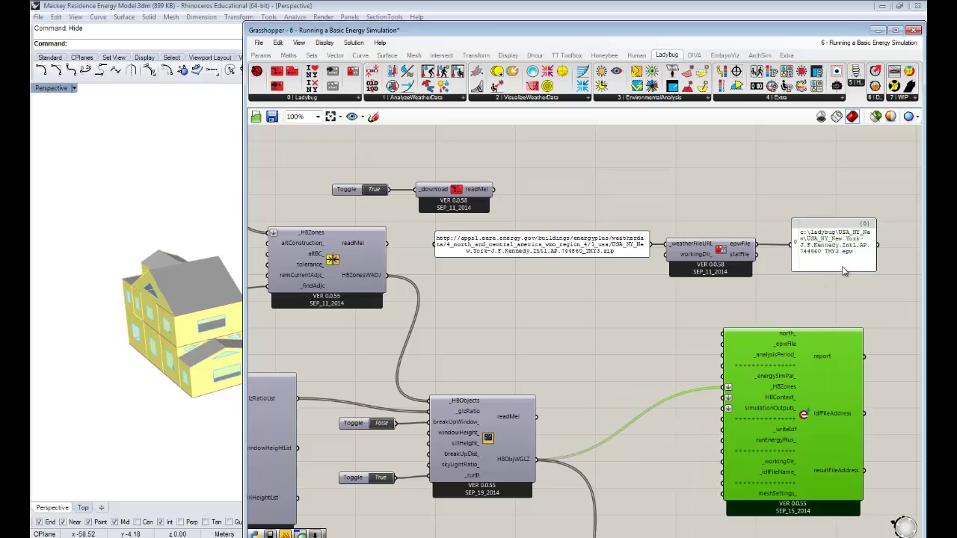
drag(757, 245, 723, 344)
- Delete the weather file download component together with its Boolean Toggle
click(618, 338)
drag(555, 204, 267, 149)
key(Delete)
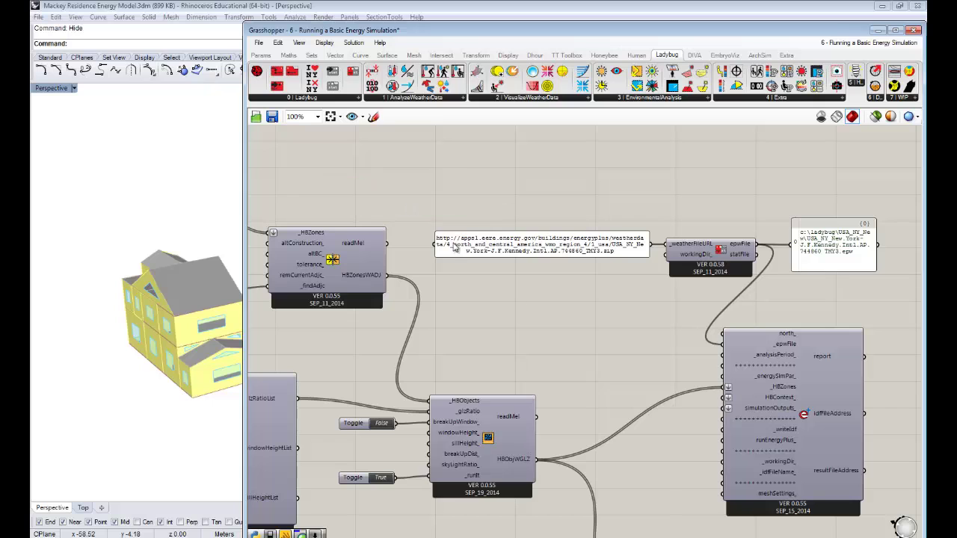
- Move the URL panel and weather file component above the adjacency component, and delete the panel showing the EPW file path
drag(711, 303, 591, 236)
drag(690, 256, 522, 195)
click(620, 253)
click(851, 257)
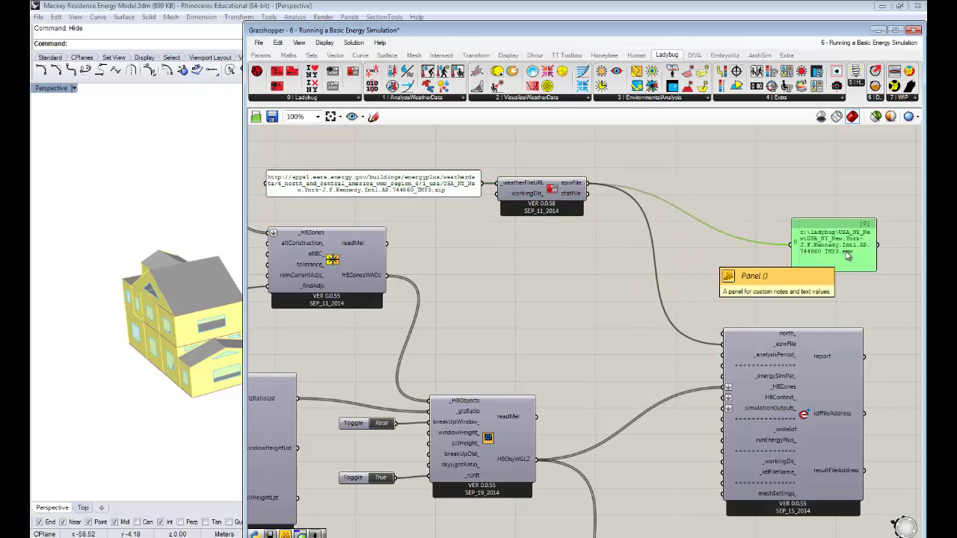
key(Delete)
- Move the energy simulation component slightly farther from the glazing component
scroll(763, 269, up, 4)
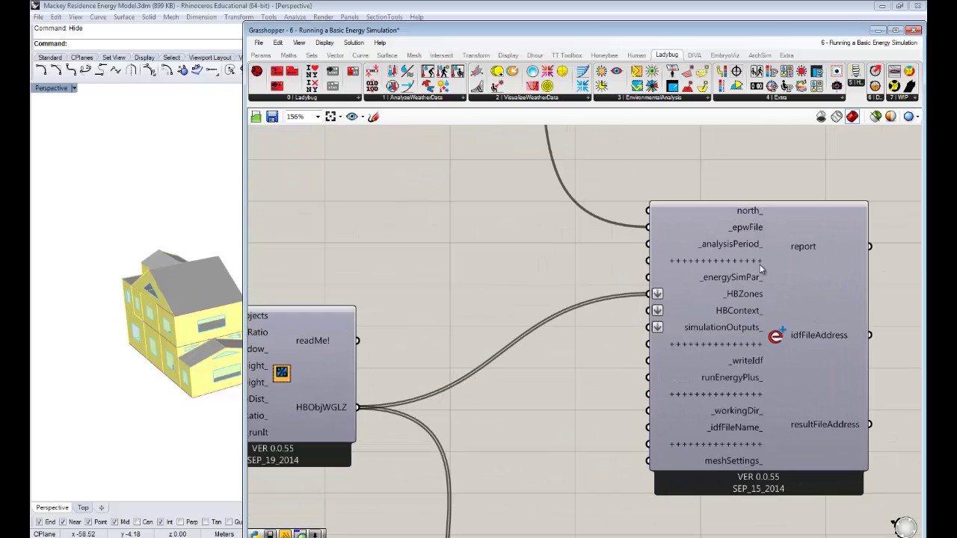
right_drag(622, 373, 552, 352)
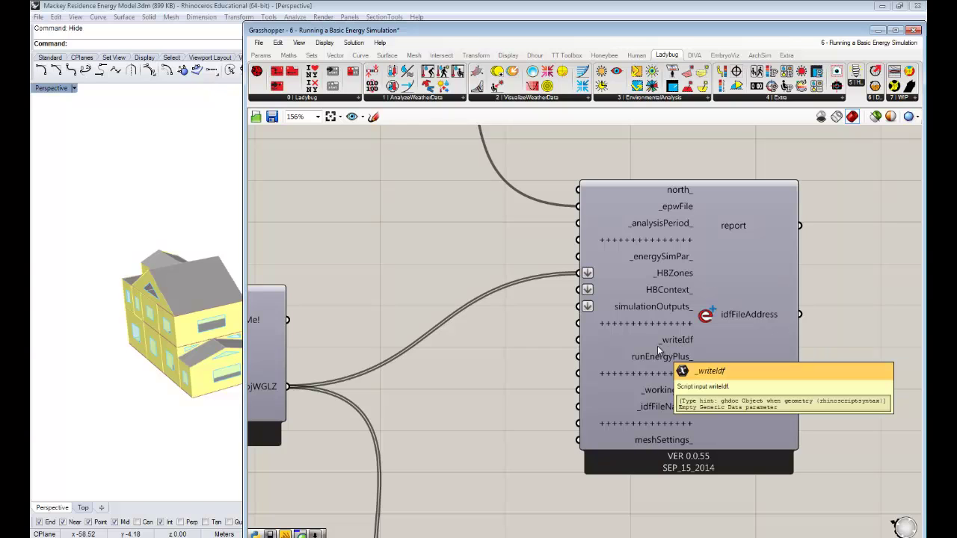
key(alt)
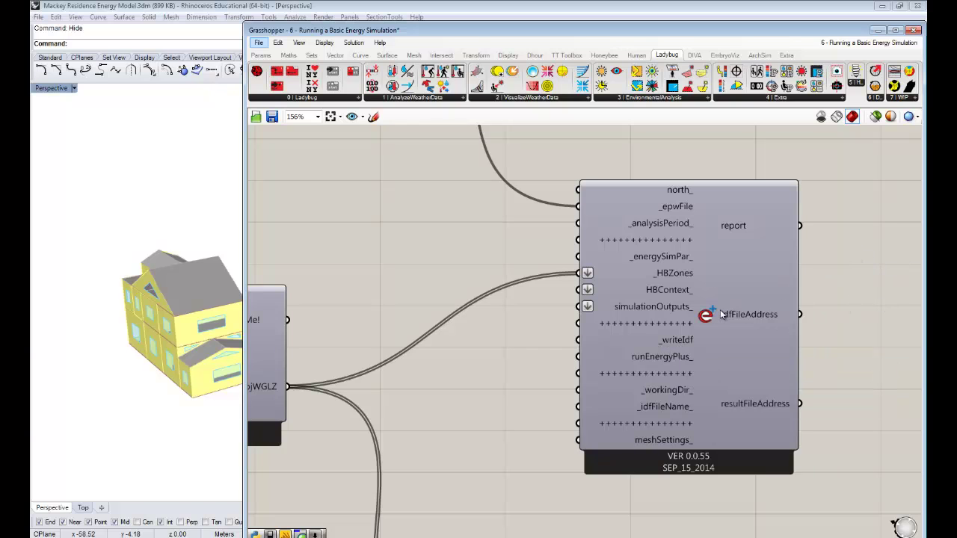
drag(721, 314, 770, 319)
click(575, 378)
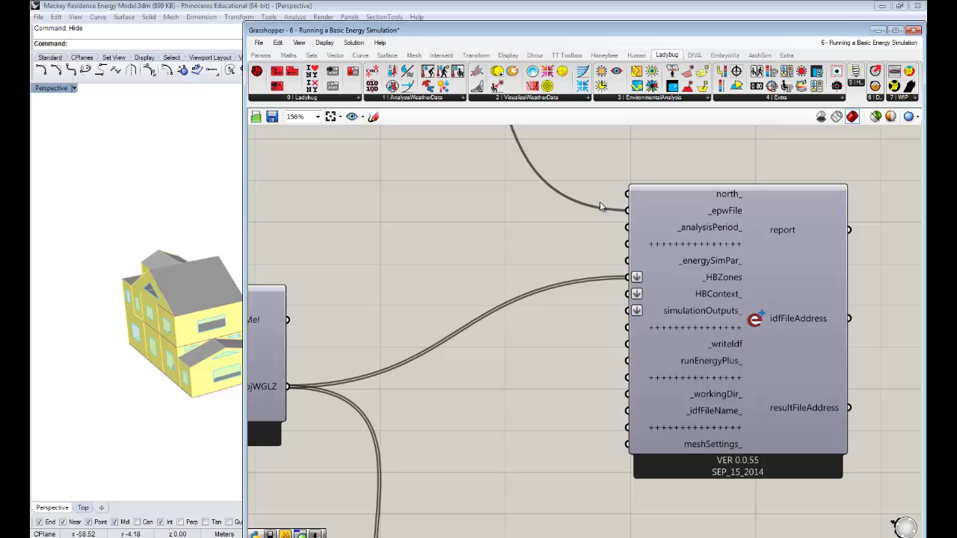
- Place a Ladybug Analysis Period component between the weather file component and the glazing component, then shift it toward the simulation component
right_drag(382, 189, 558, 329)
scroll(558, 320, down, 1)
right_drag(448, 166, 551, 241)
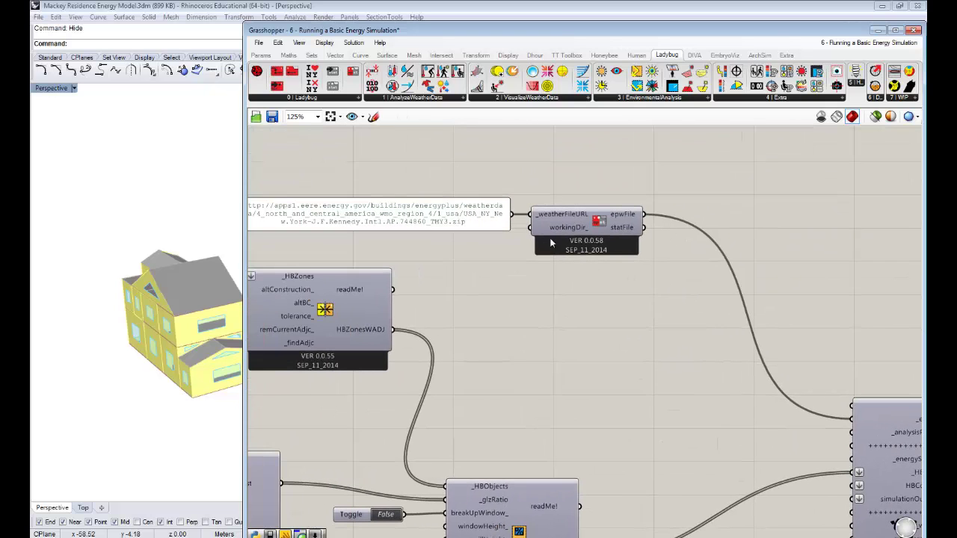
right_drag(664, 287, 498, 187)
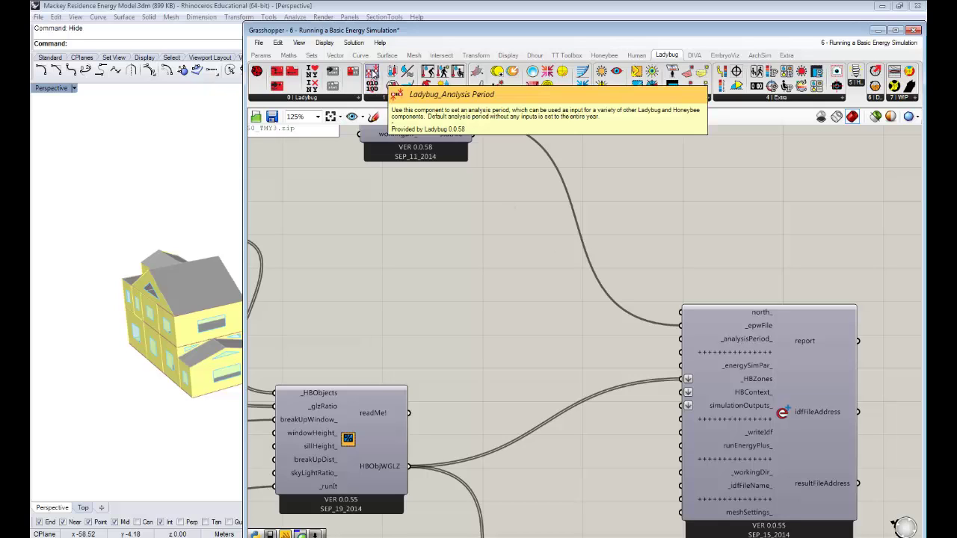
drag(372, 73, 438, 247)
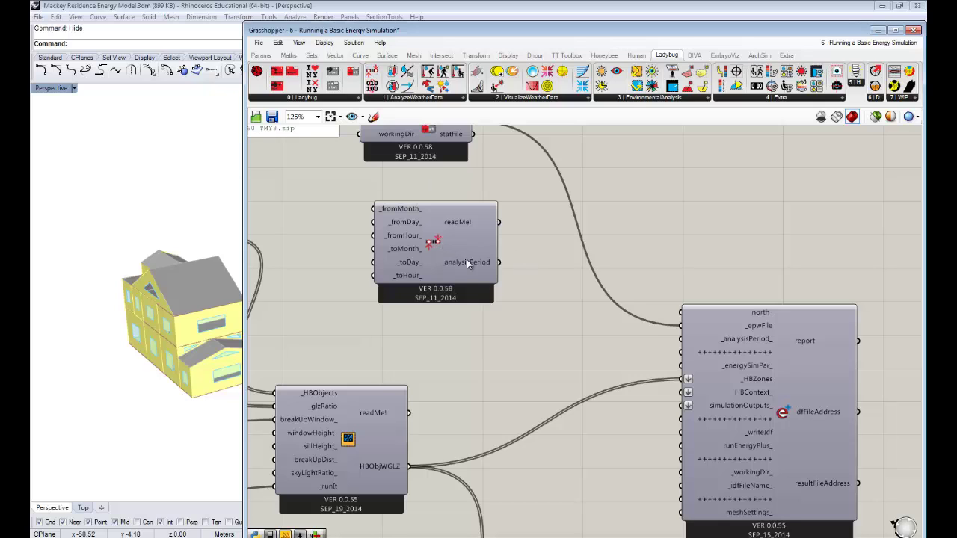
mouse_move(466, 260)
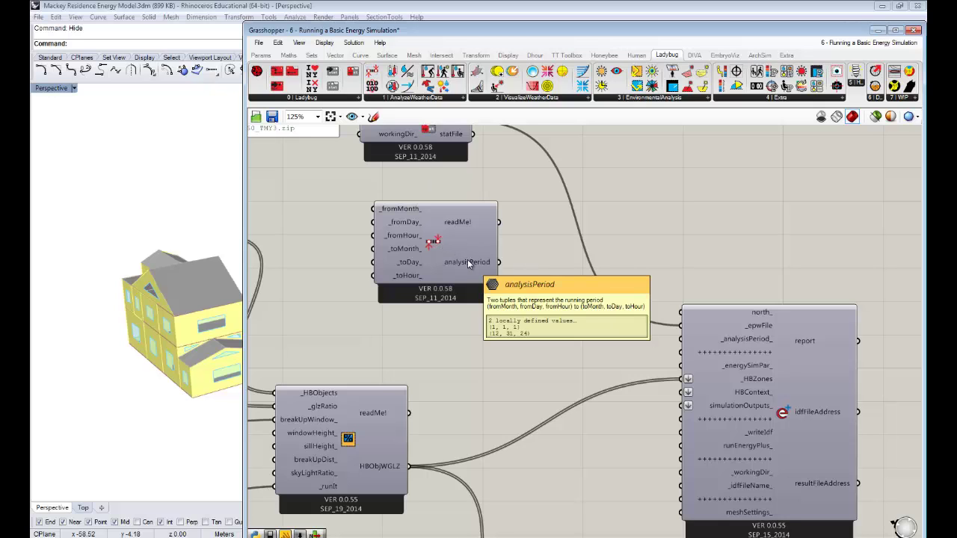
drag(434, 249, 499, 252)
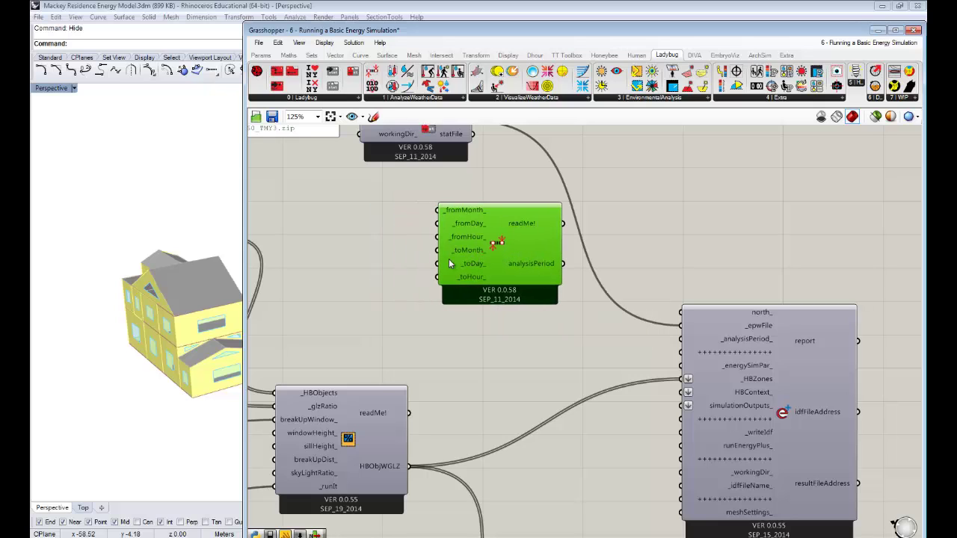
- Add a panel containing 1, shrink it, and connect it to the _toMonth input of the Analysis Period component
double_click(348, 241)
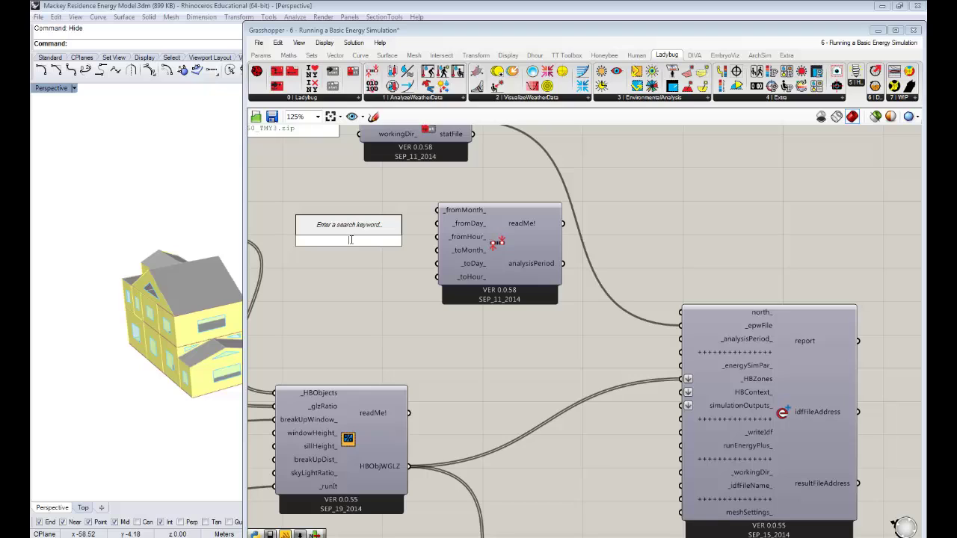
text(")
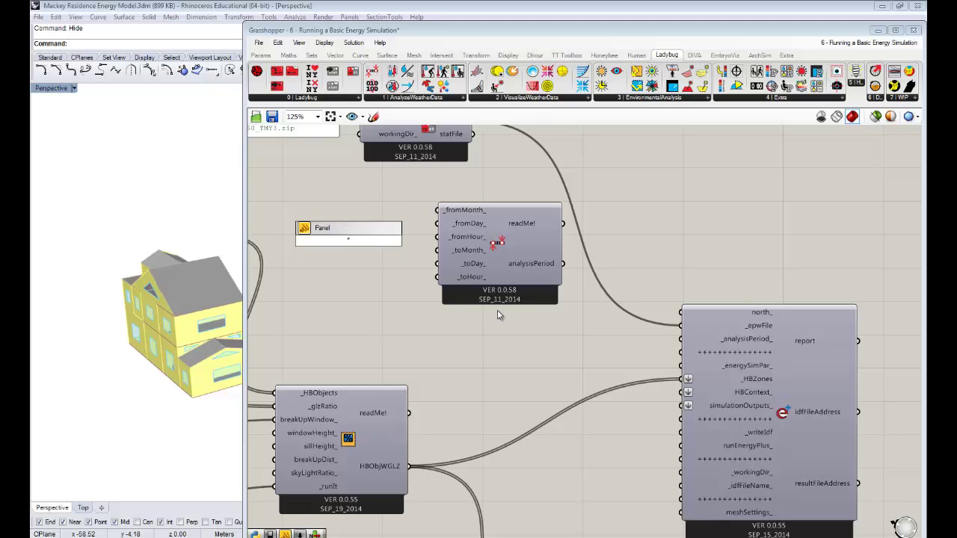
text(1)
key(Return)
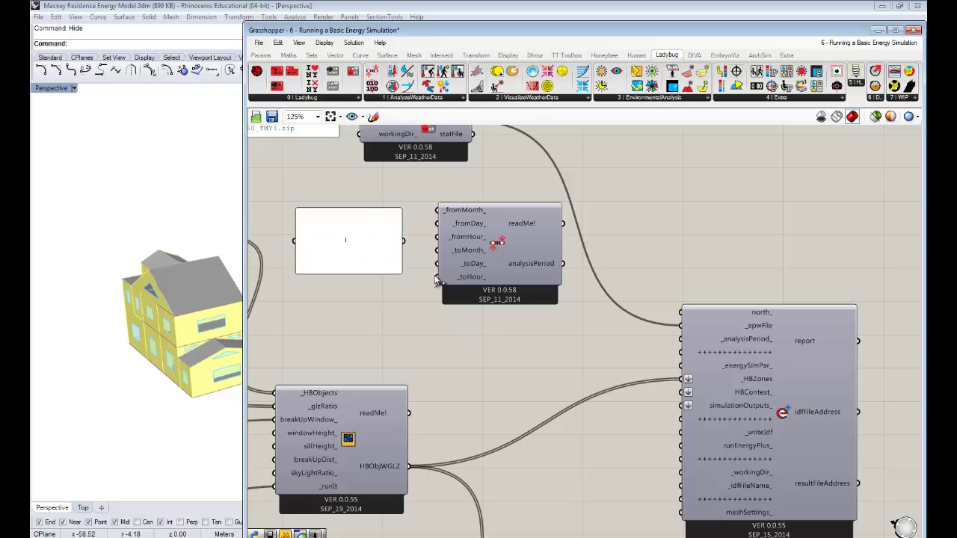
drag(394, 271, 442, 254)
drag(556, 267, 515, 267)
- Add a panel beside the Analysis Period component and connect the analysisPeriod output to it to check the period
click(594, 268)
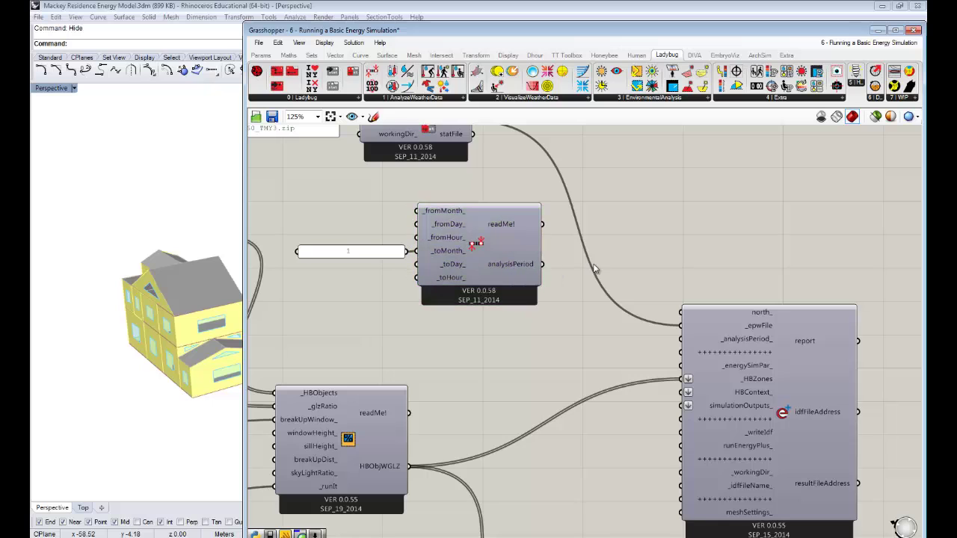
text(Pan)
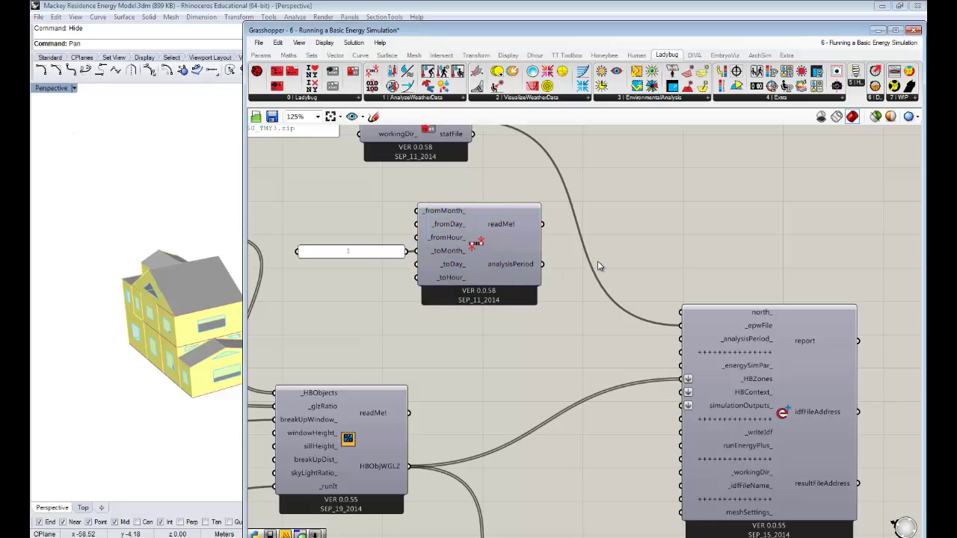
double_click(597, 261)
text(pan)
click(597, 251)
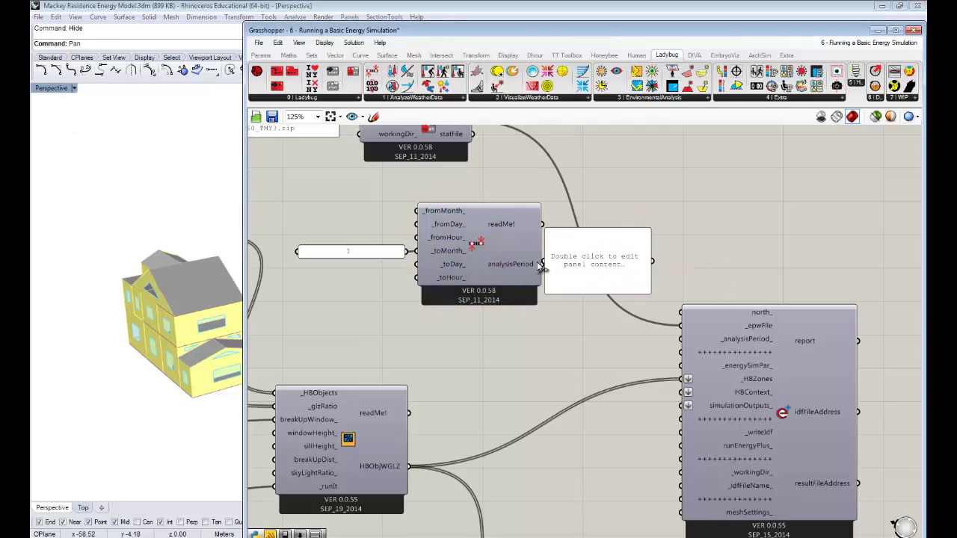
drag(586, 269, 606, 269)
mouse_move(547, 267)
mouse_down()
mouse_move(576, 264)
mouse_move(564, 263)
mouse_up()
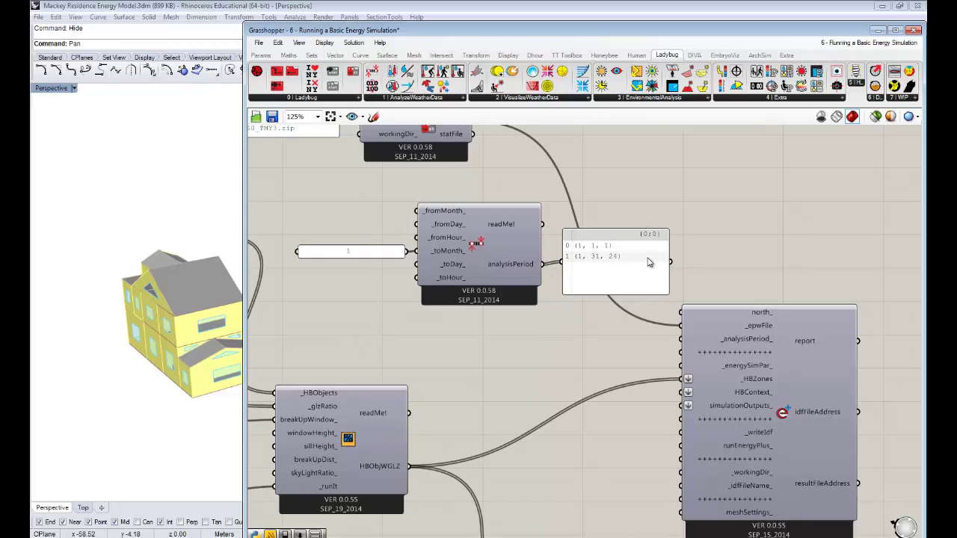
- Delete the period check panel and connect the analysisPeriod output to the simulation component's _analysisPeriod input
click(648, 261)
key(Delete)
drag(543, 264, 682, 338)
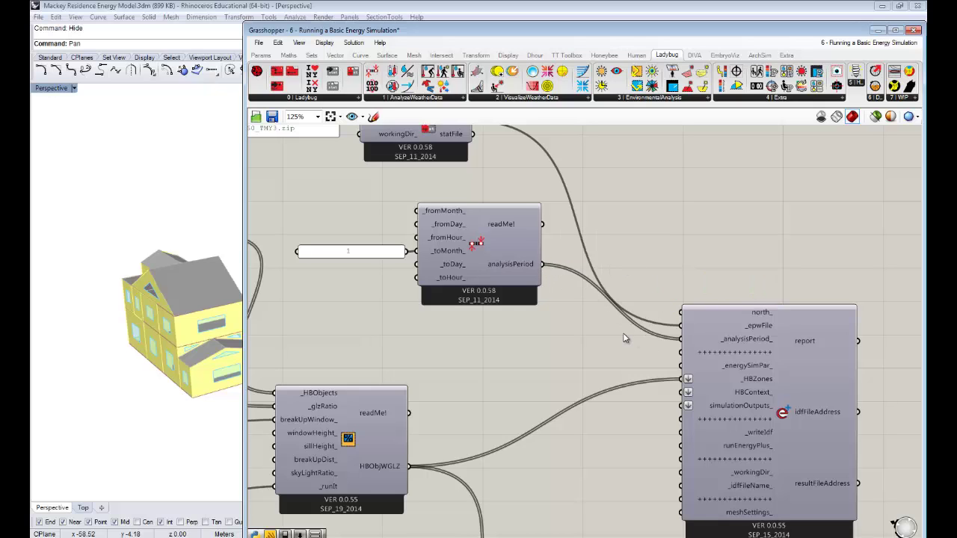
- Move the Analysis Period component and its panel higher on the canvas, and shift the energy simulation component farther from the glazing component
right_drag(572, 437, 622, 476)
drag(556, 365, 369, 166)
drag(492, 272, 494, 205)
click(637, 367)
right_drag(637, 367, 607, 308)
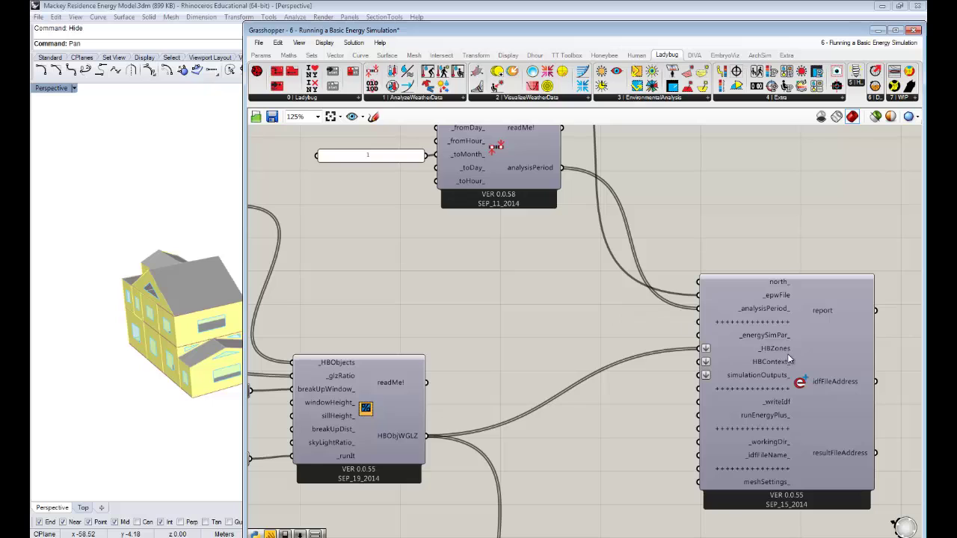
drag(787, 354, 812, 356)
click(691, 308)
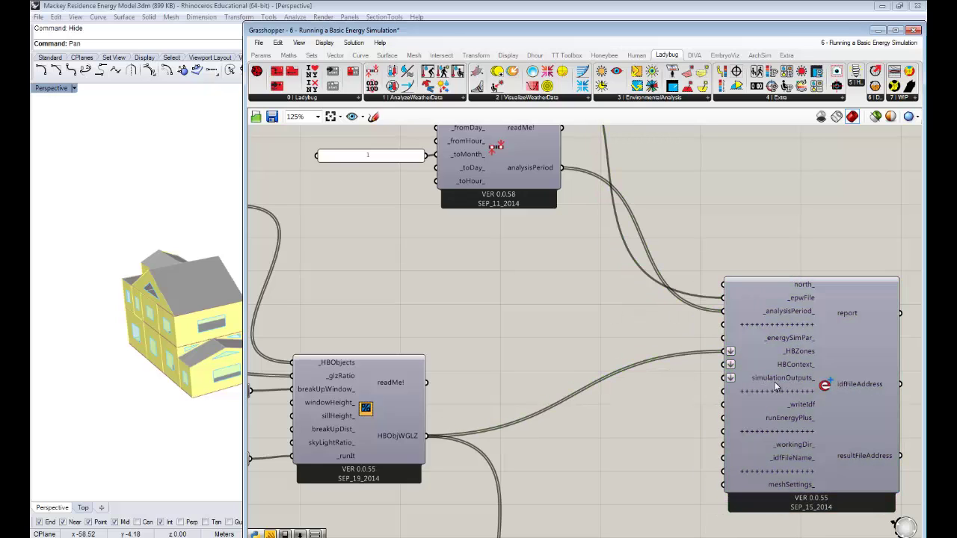
right_drag(721, 323, 716, 315)
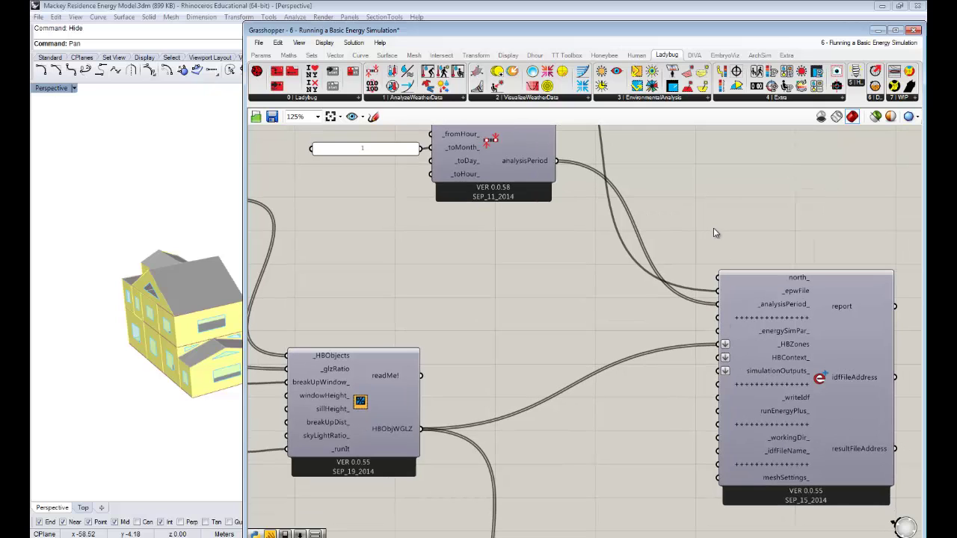
- Widen the Grasshopper window and place a Honeybee Write EP Result Parameters component between the Analysis Period and glazing components
click(605, 55)
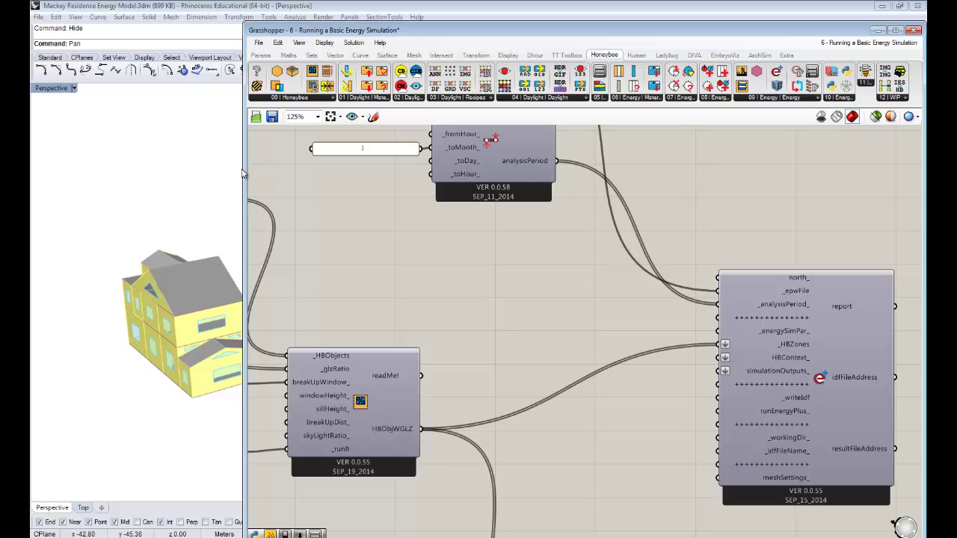
drag(243, 173, 175, 173)
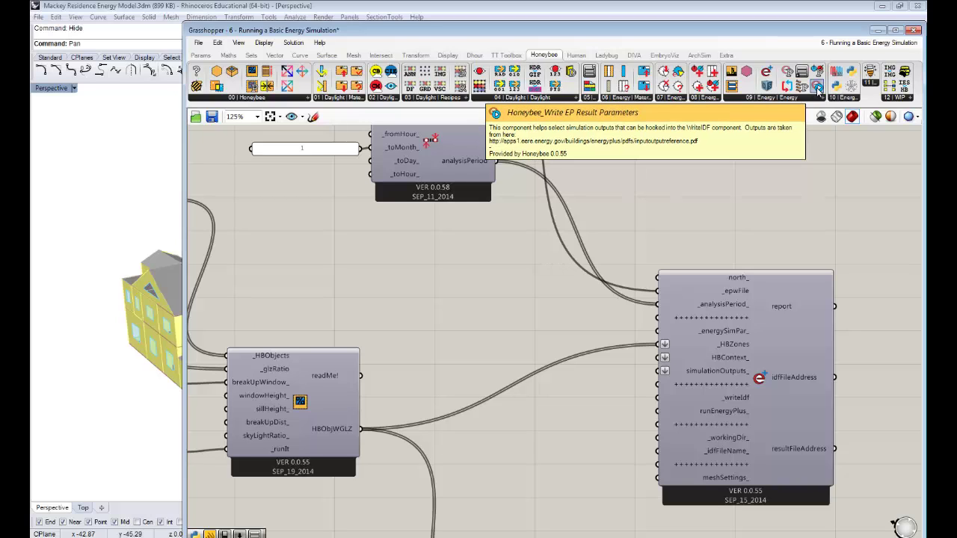
drag(819, 90, 433, 266)
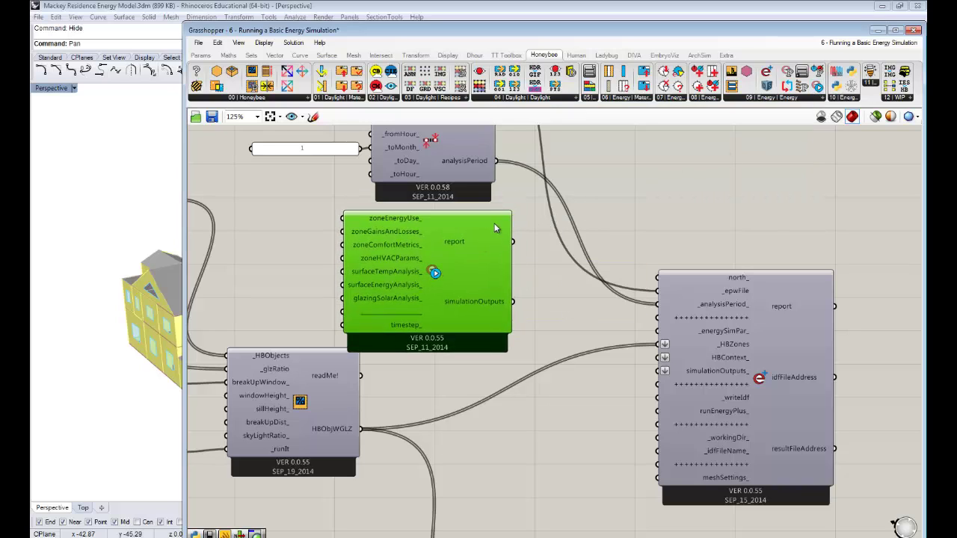
right_drag(499, 230, 604, 245)
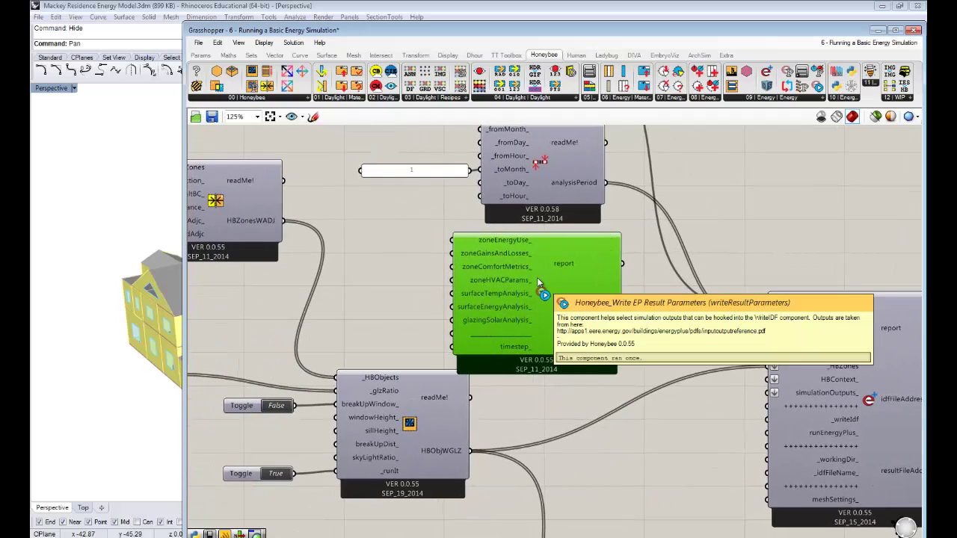
mouse_move(513, 244)
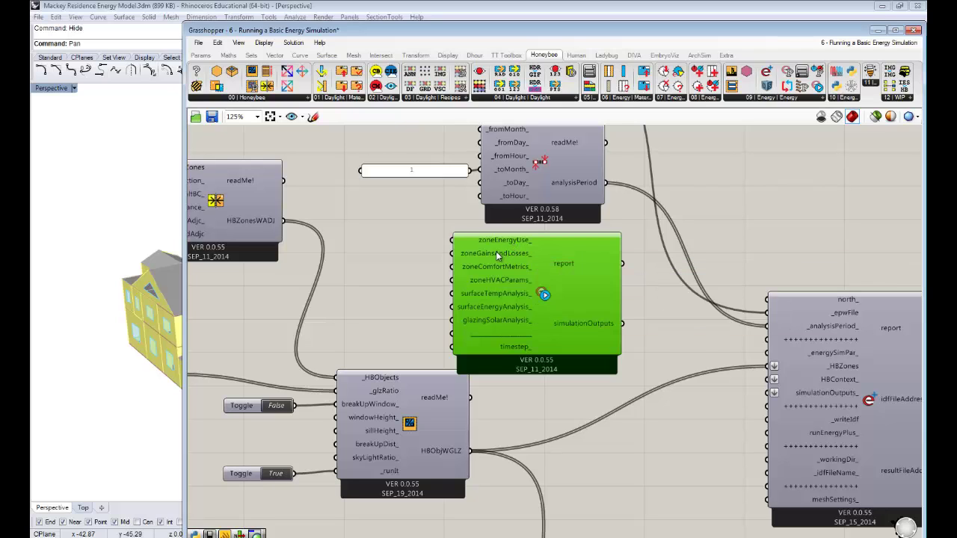
- Add a Boolean Toggle set to True and connect it to the zoneEnergyUse_ input of the result parameters component
double_click(401, 247)
text(boo)
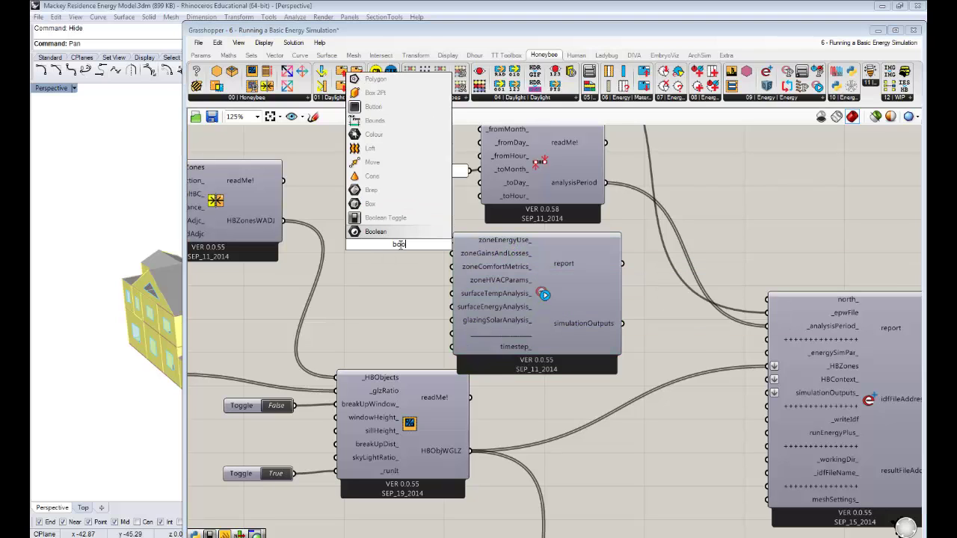
click(399, 218)
drag(374, 246, 356, 237)
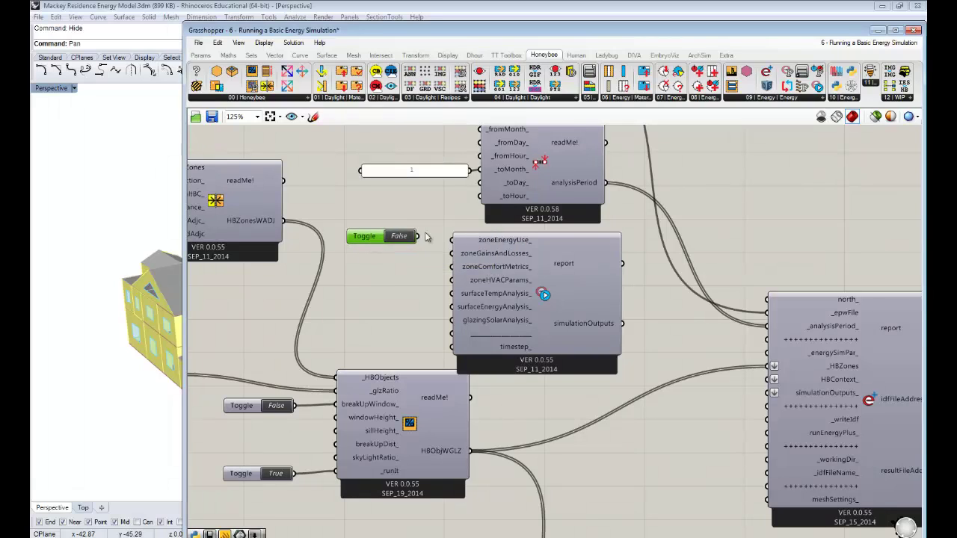
double_click(406, 237)
drag(418, 236, 453, 240)
mouse_move(509, 238)
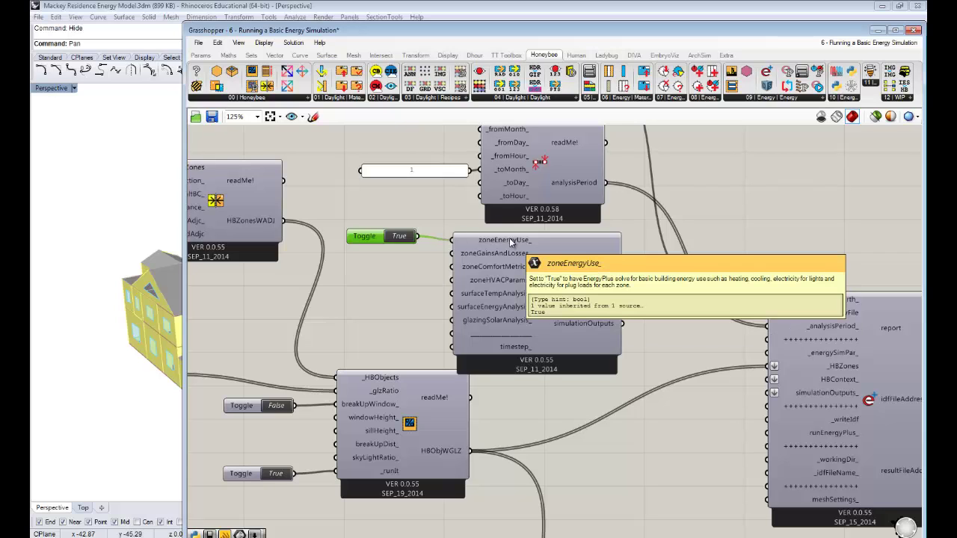
- Add a panel, connect the simulationOutputs output to it, and enlarge it to read the requested EnergyPlus output variables
right_drag(592, 258, 511, 229)
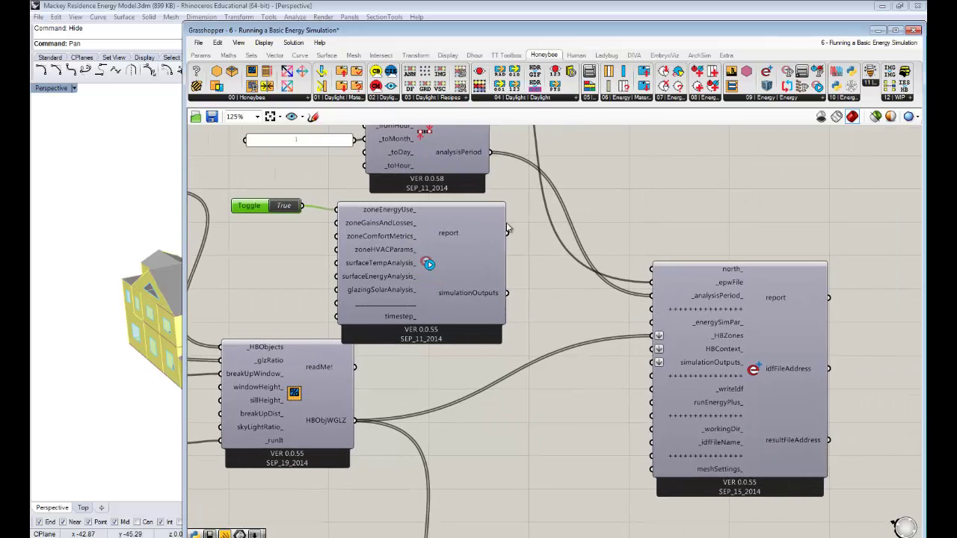
double_click(594, 220)
text(panel)
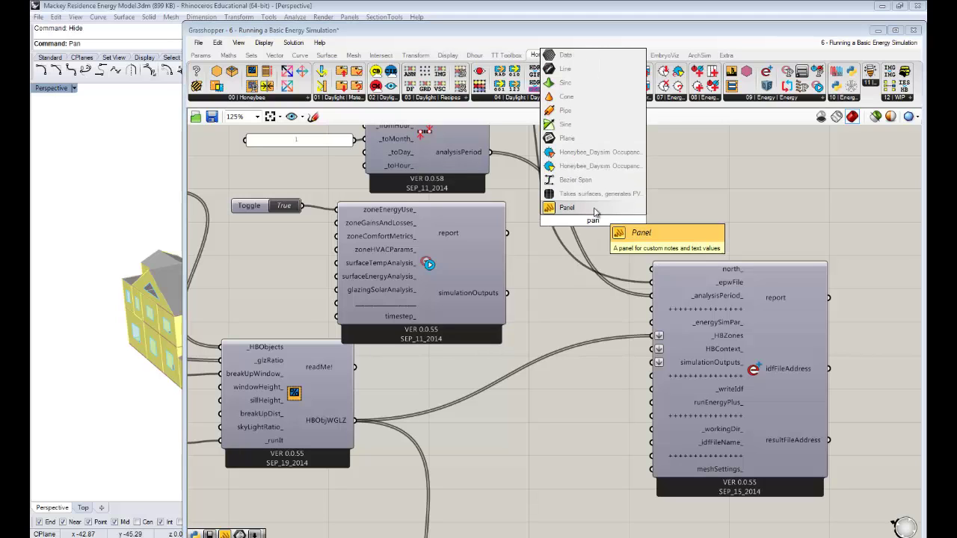
key(Return)
drag(508, 293, 539, 220)
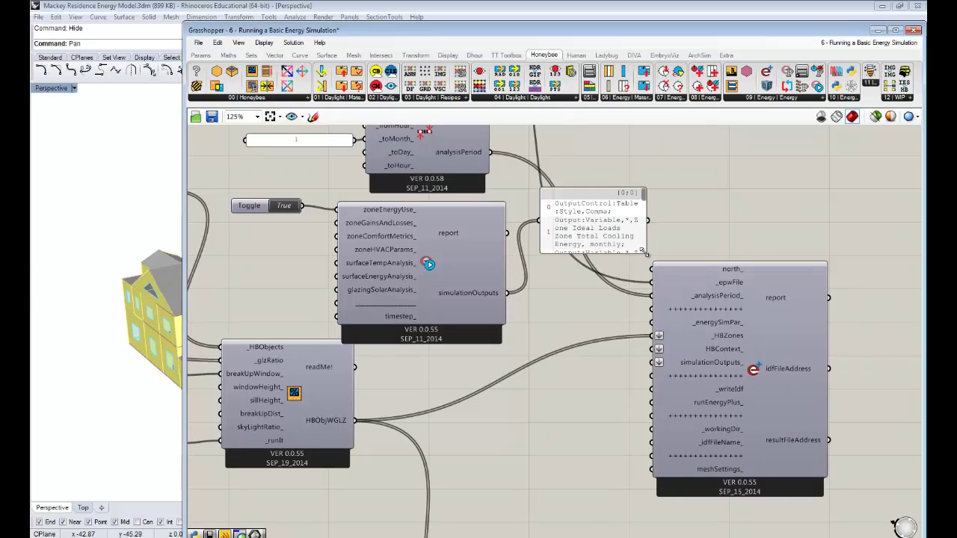
drag(830, 252, 898, 377)
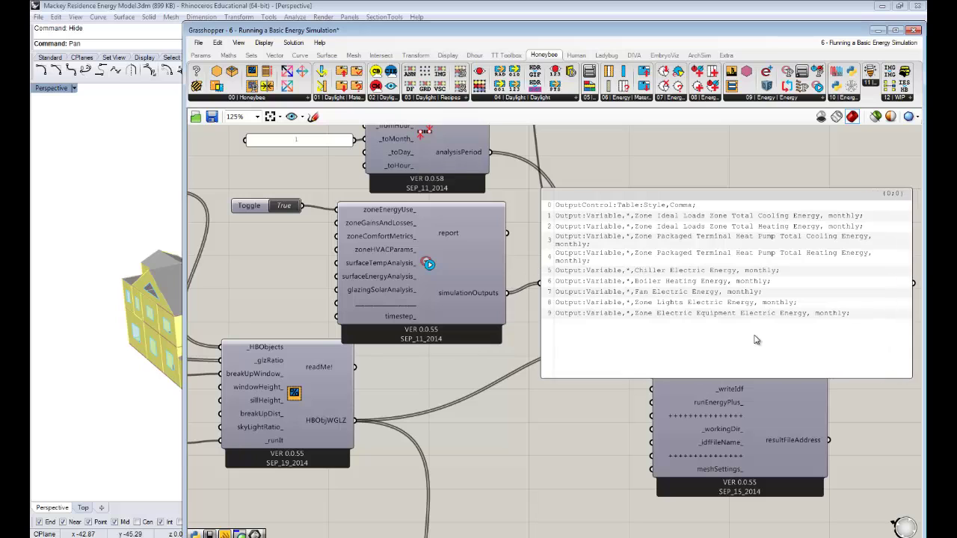
- Move the simulation outputs panel above the energy simulation component and widen it so each output variable fits on one line
right_drag(754, 342, 706, 408)
drag(716, 359, 715, 259)
right_drag(715, 259, 707, 280)
drag(707, 280, 694, 259)
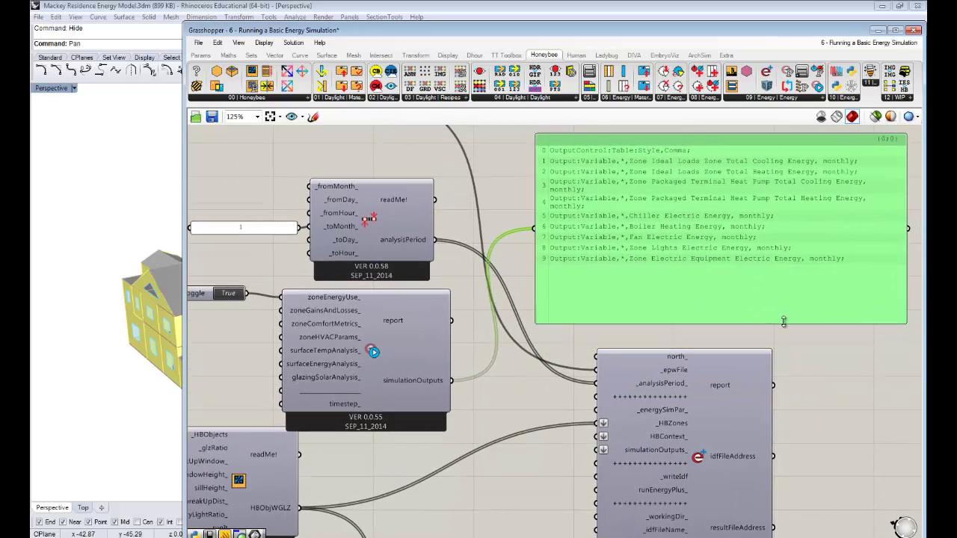
right_drag(884, 187, 817, 184)
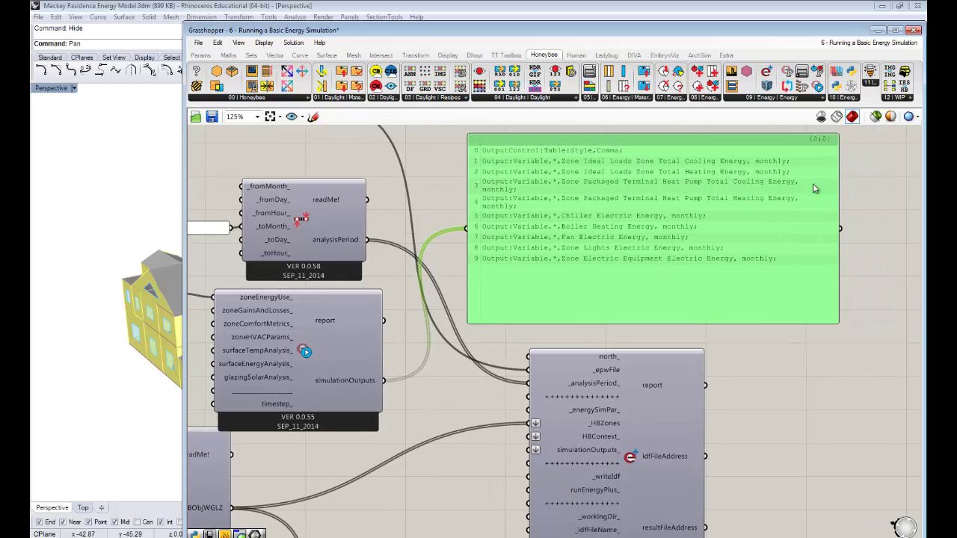
drag(840, 181, 888, 180)
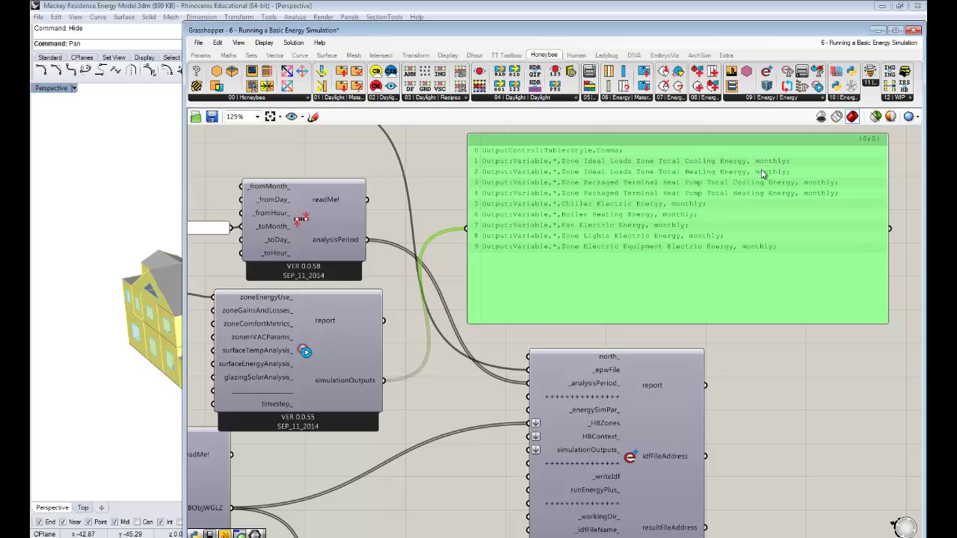
- Reposition the True toggle slightly and connect it also to the zoneComfortMetrics_ input of the result parameters component
right_drag(575, 265, 584, 262)
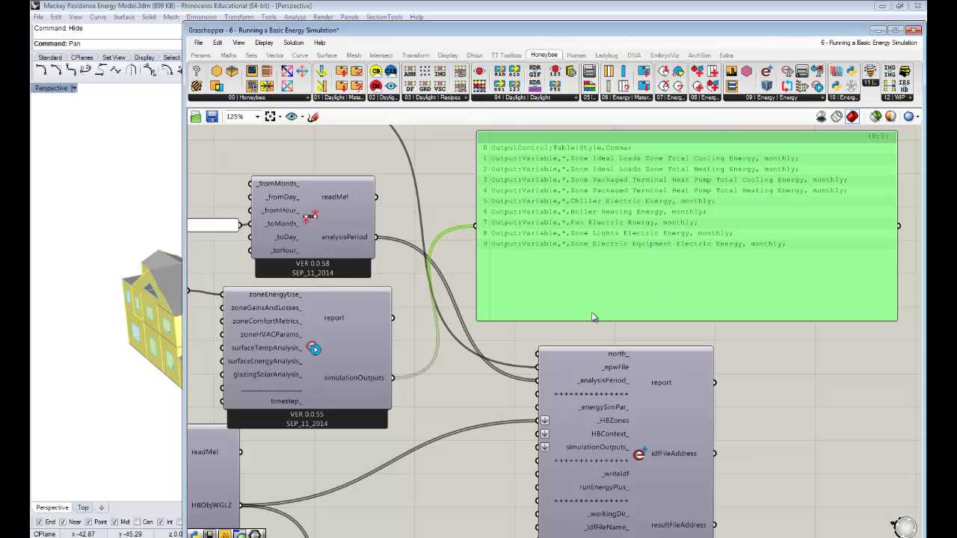
right_drag(581, 330, 657, 318)
right_drag(264, 300, 332, 295)
drag(287, 271, 281, 278)
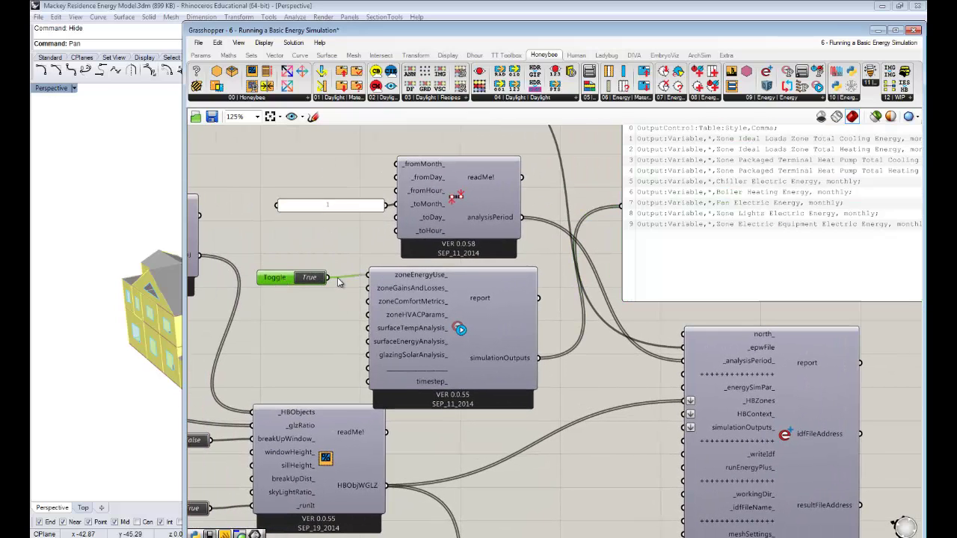
drag(331, 277, 371, 302)
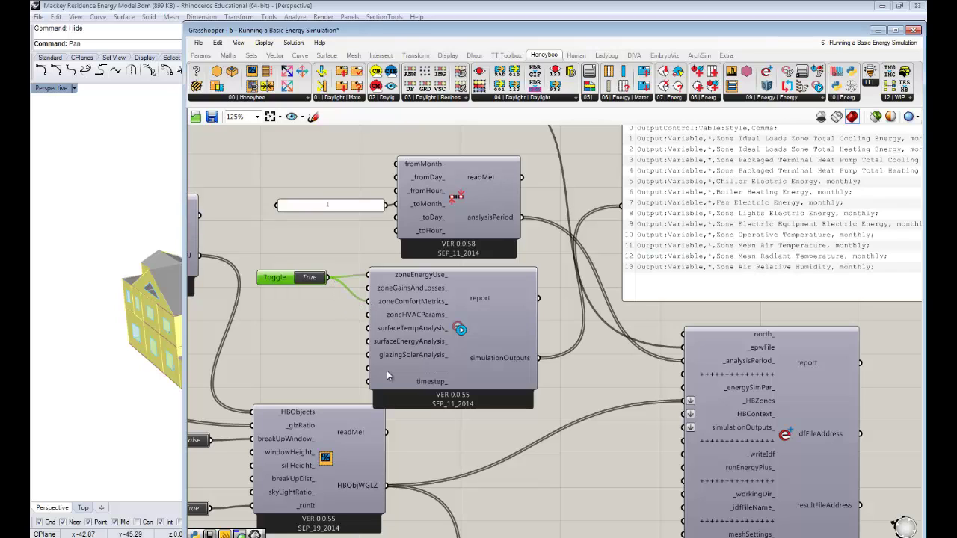
- Connect the True toggle to the surfaceTempAnalysis_ input and lengthen the simulation outputs panel slightly
right_drag(710, 281, 670, 280)
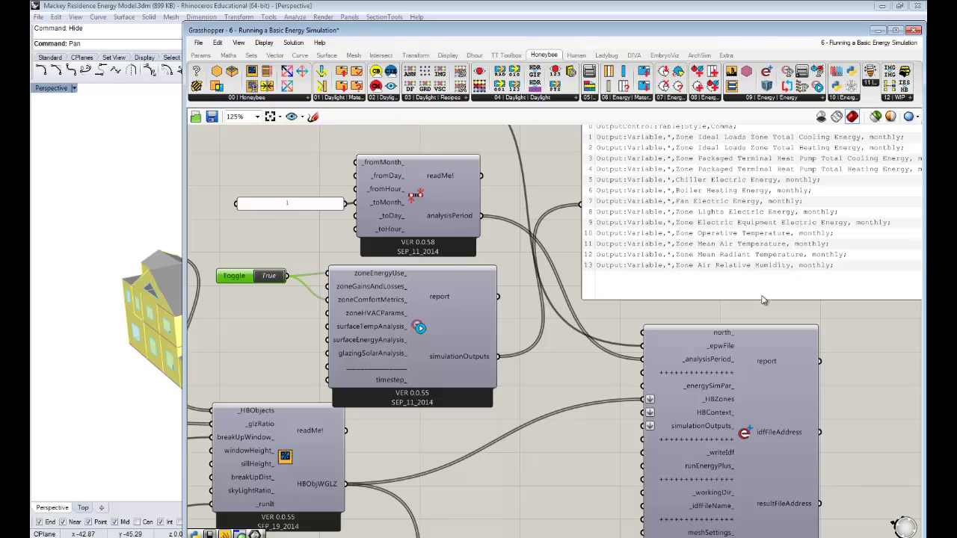
right_drag(464, 422, 498, 420)
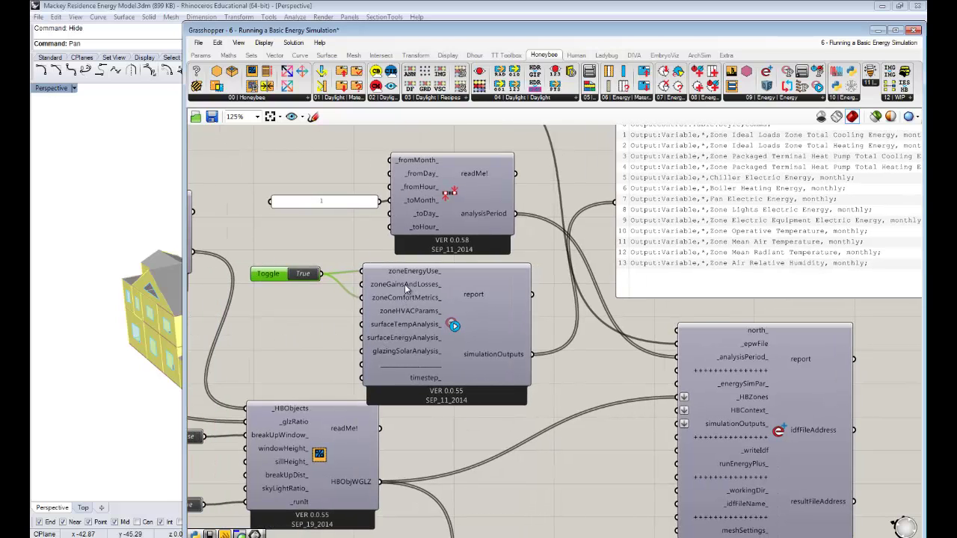
mouse_move(407, 284)
right_drag(330, 292, 354, 250)
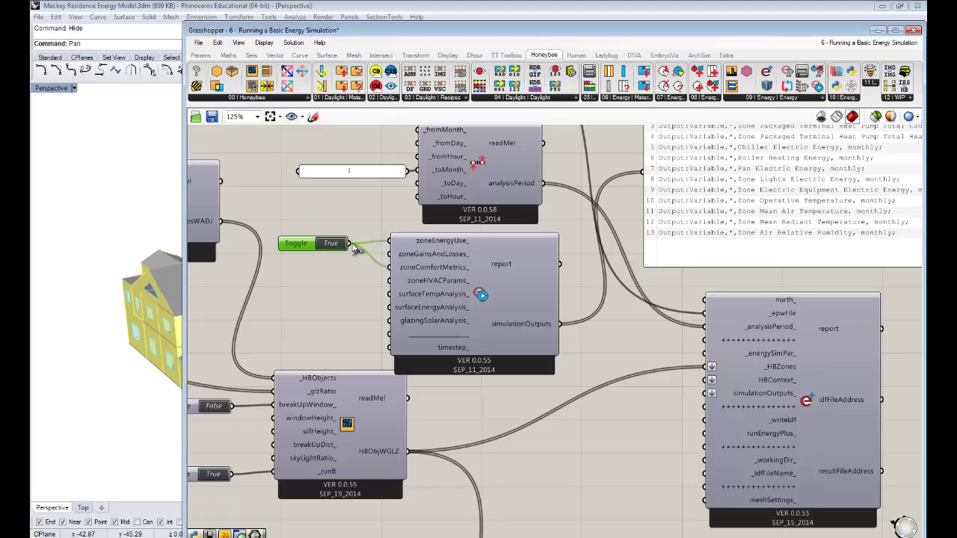
drag(357, 249, 390, 295)
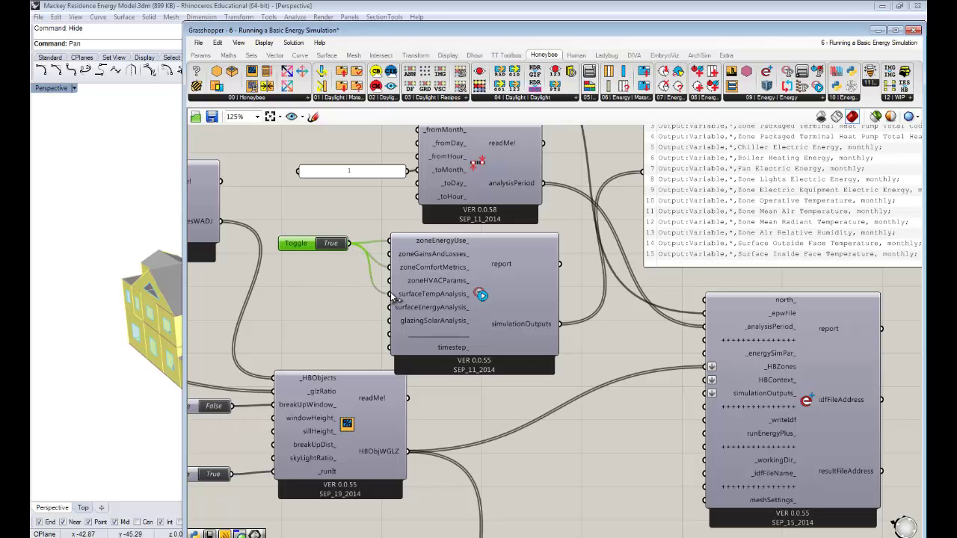
right_drag(801, 253, 703, 280)
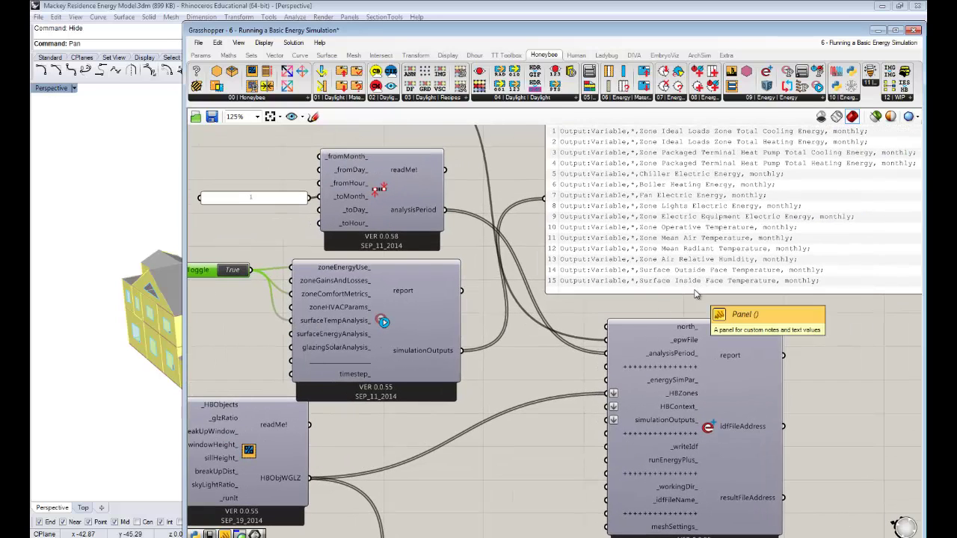
mouse_move(695, 295)
mouse_down()
mouse_move(697, 311)
mouse_move(699, 299)
mouse_up()
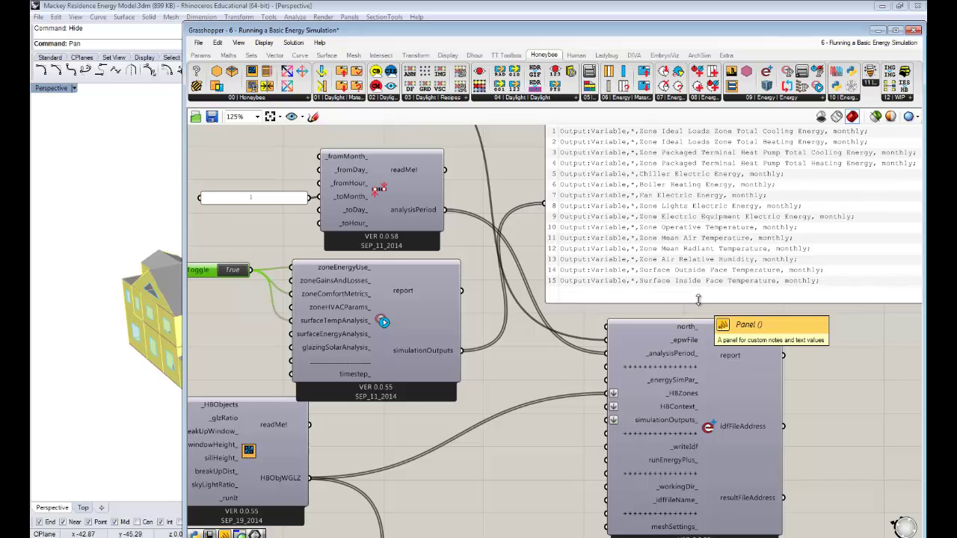
- Check the timestep_ input's accepted options, the time intervals in the outputs panel, and the Analysis Period component's output
right_drag(448, 379, 555, 353)
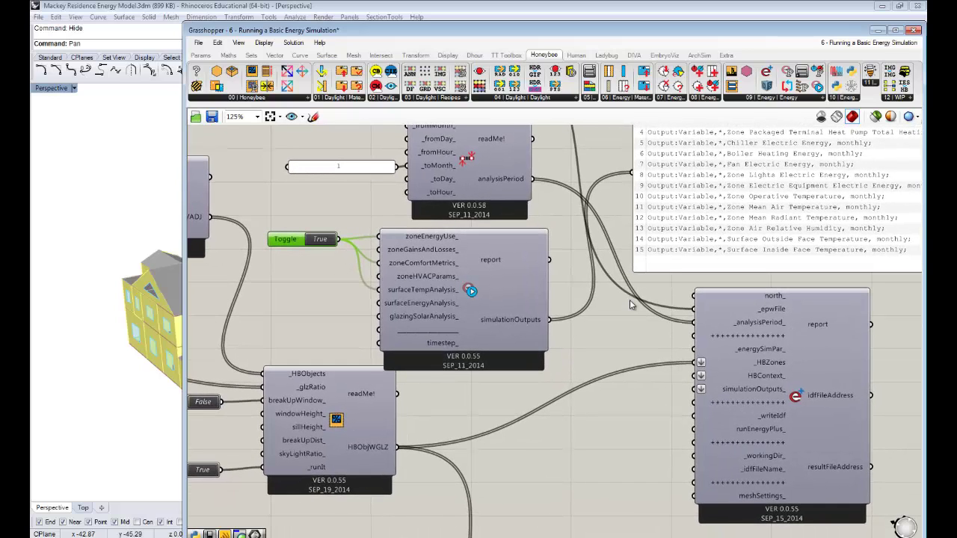
right_drag(432, 353, 368, 353)
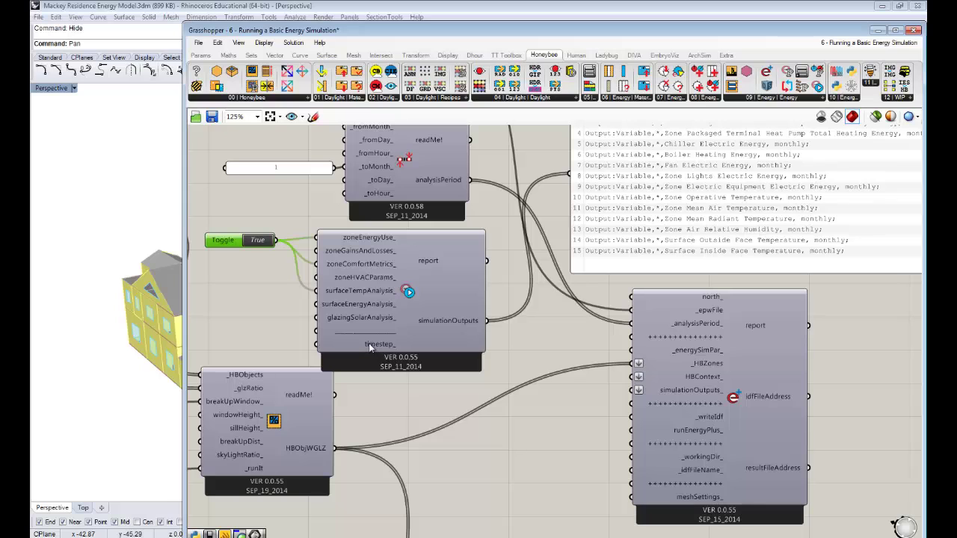
mouse_move(369, 346)
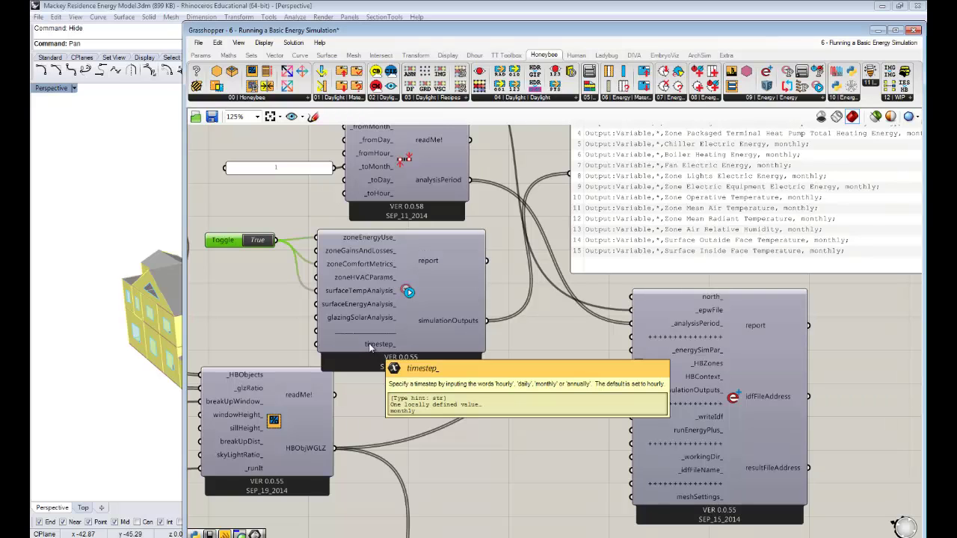
right_drag(593, 262, 498, 310)
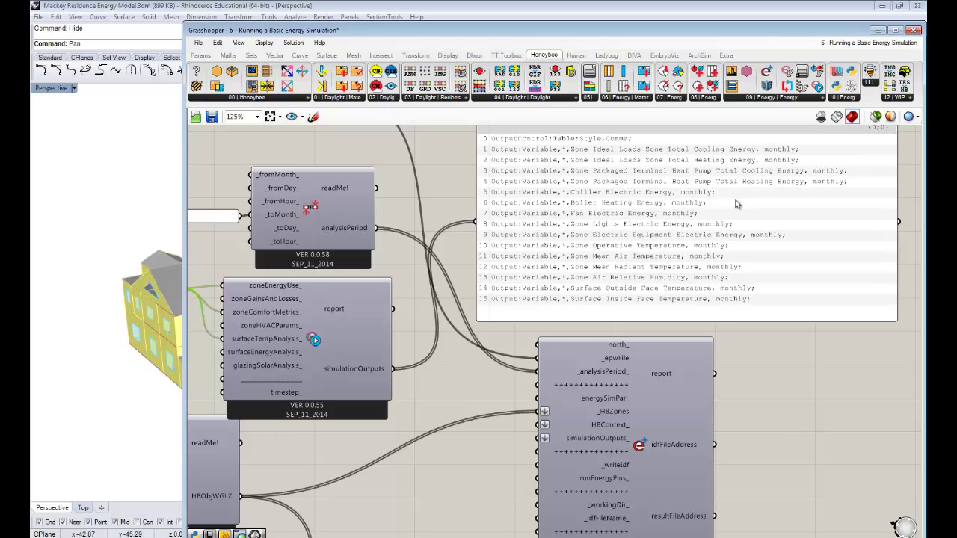
right_drag(682, 202, 785, 205)
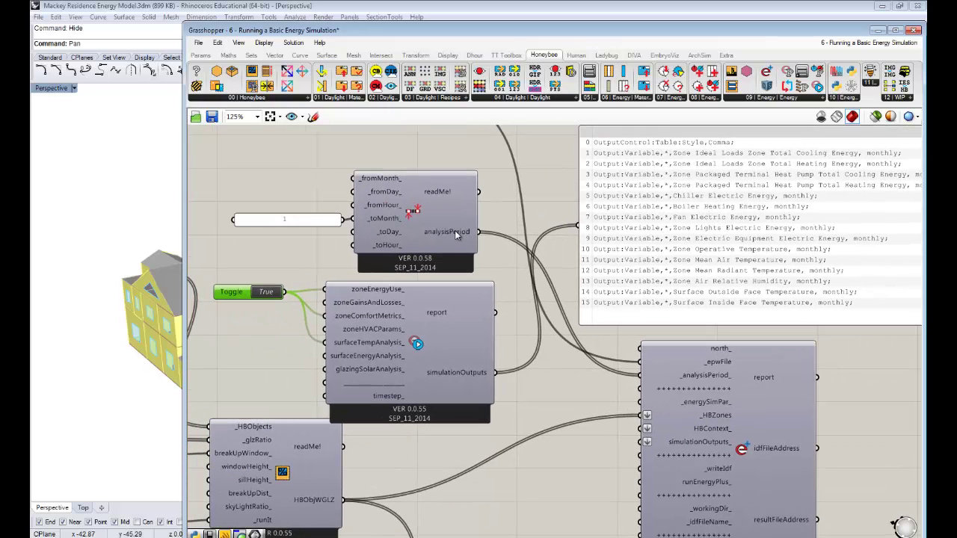
mouse_move(455, 230)
right_drag(622, 272, 592, 269)
- Add a panel containing hourly, shrink it, and connect it to the timestep_ input of the result parameters component
right_drag(442, 380, 620, 372)
double_click(391, 385)
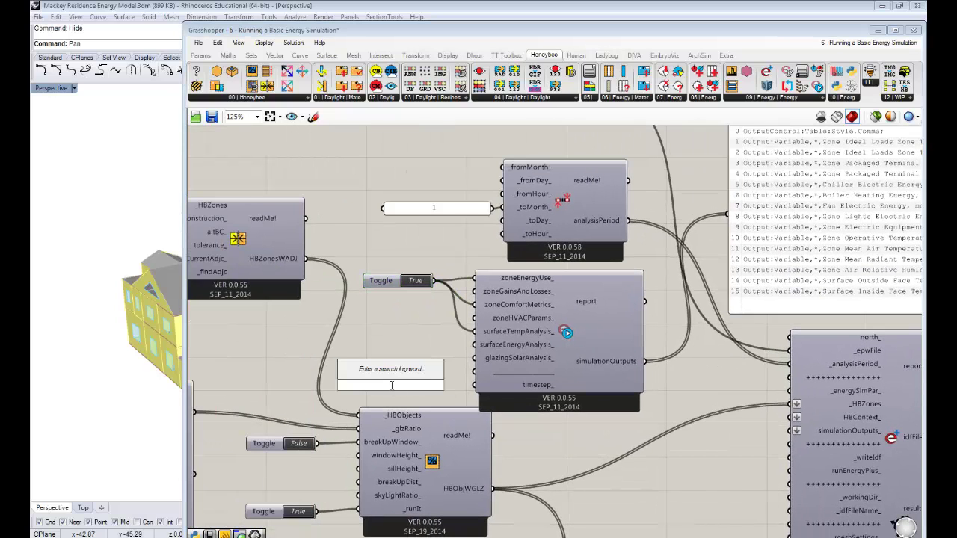
text(")
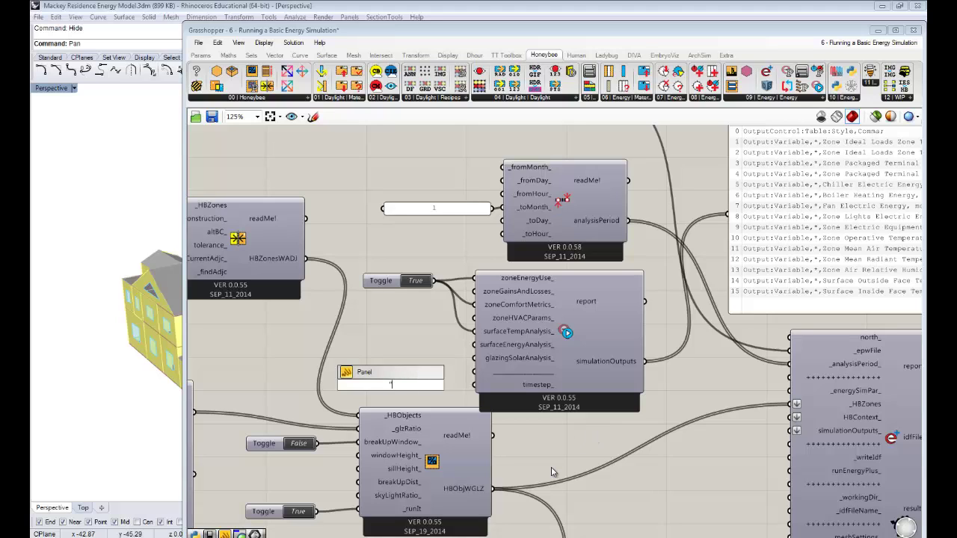
text(hourly)
key(Delete)
key(Delete)
text(ly)
key(Return)
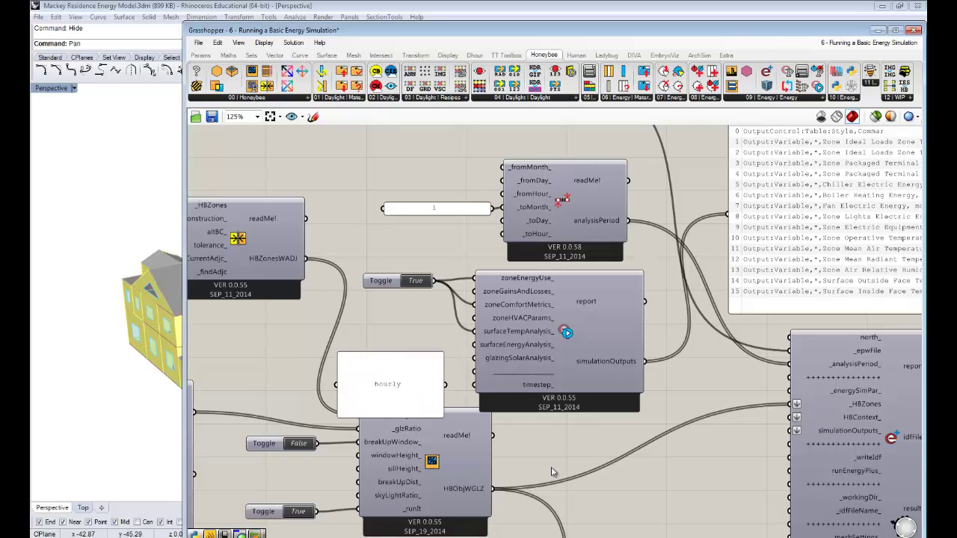
drag(370, 414, 467, 389)
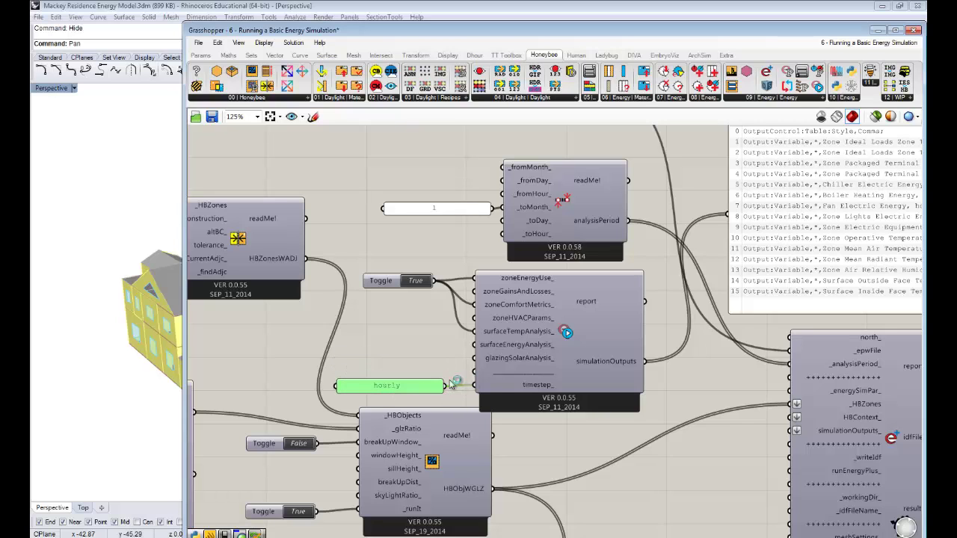
right_drag(788, 326, 602, 331)
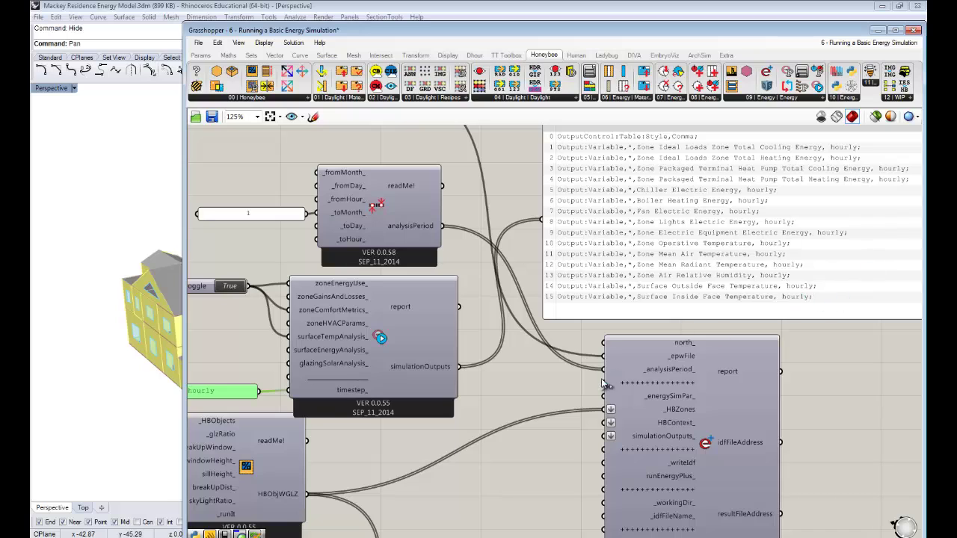
right_drag(606, 384, 653, 377)
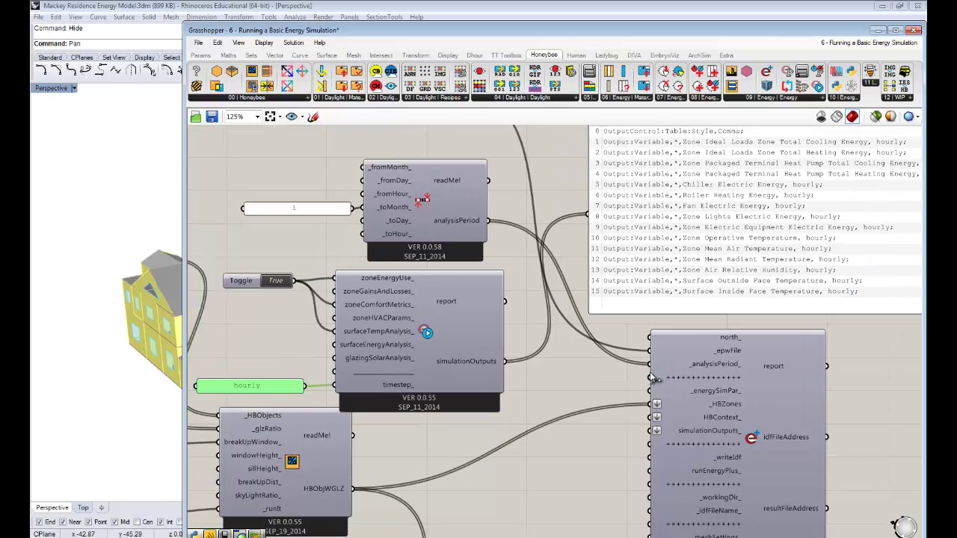
- Reposition the hourly panel slightly closer to the timestep_ input of the result parameters component
right_drag(733, 161, 688, 214)
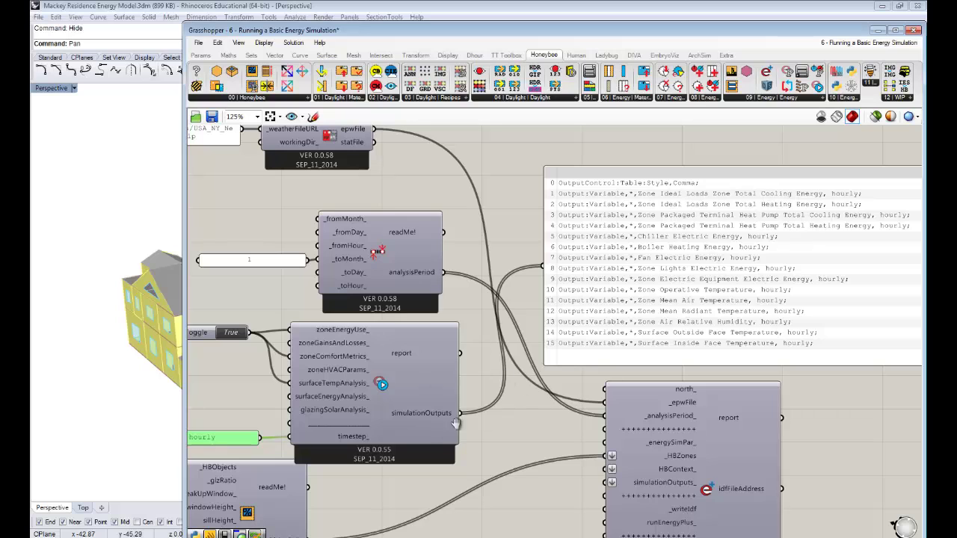
right_drag(233, 359, 327, 343)
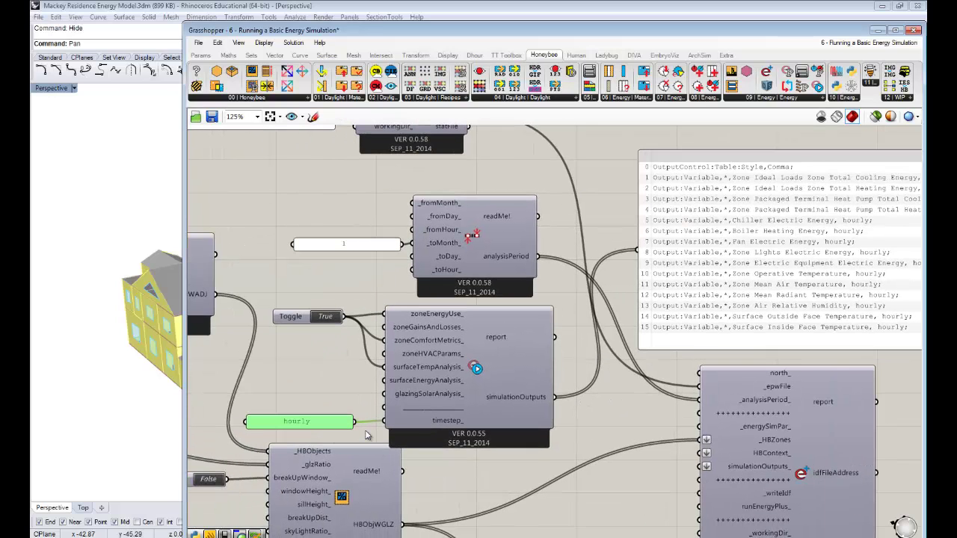
drag(329, 424, 343, 421)
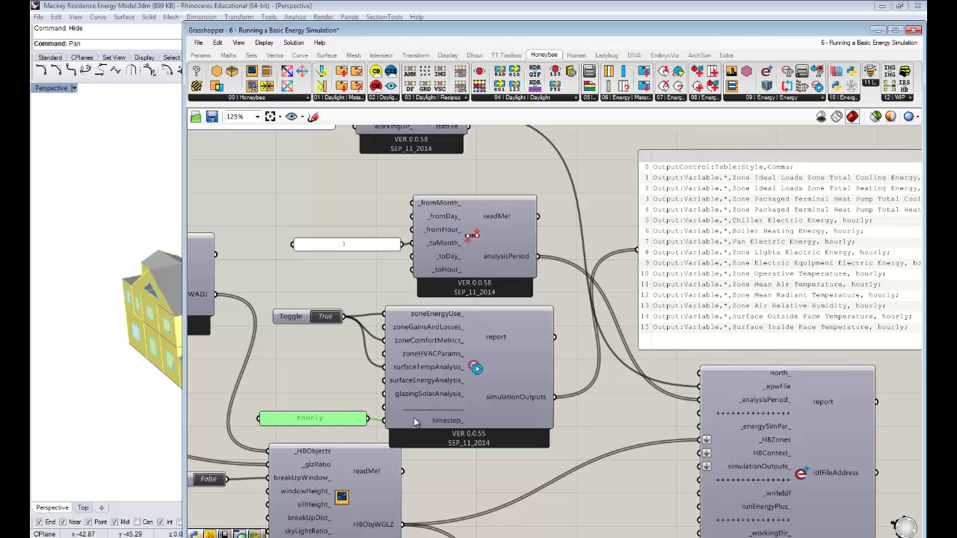
mouse_move(415, 423)
- Connect the simulationOutputs output of the result parameters component to the simulationOutputs_ input of the energy simulation component
right_drag(595, 428, 543, 408)
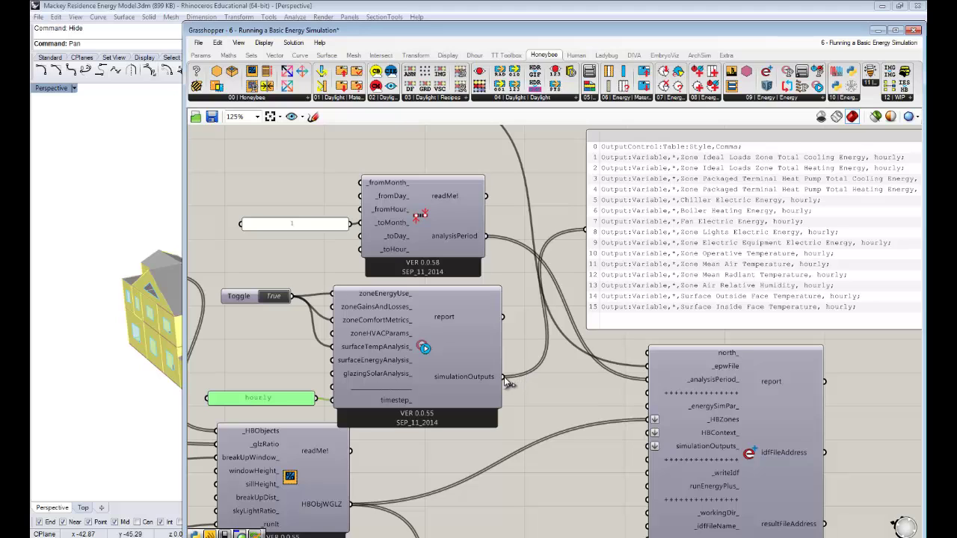
right_drag(507, 380, 468, 354)
drag(468, 356, 601, 426)
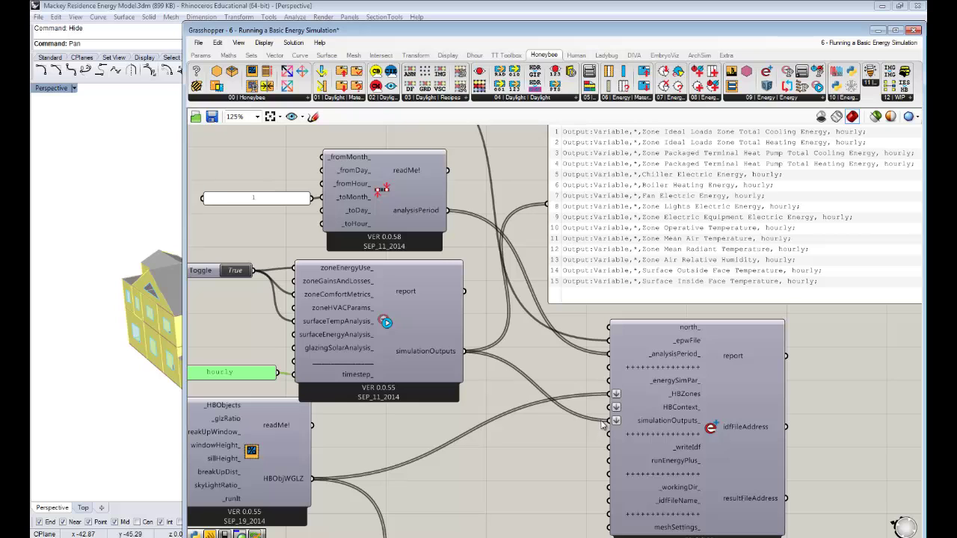
- Delete the panel listing the simulation outputs and check the data arriving at the energy simulation component's simulationOutputs_ input
right_drag(652, 317, 550, 336)
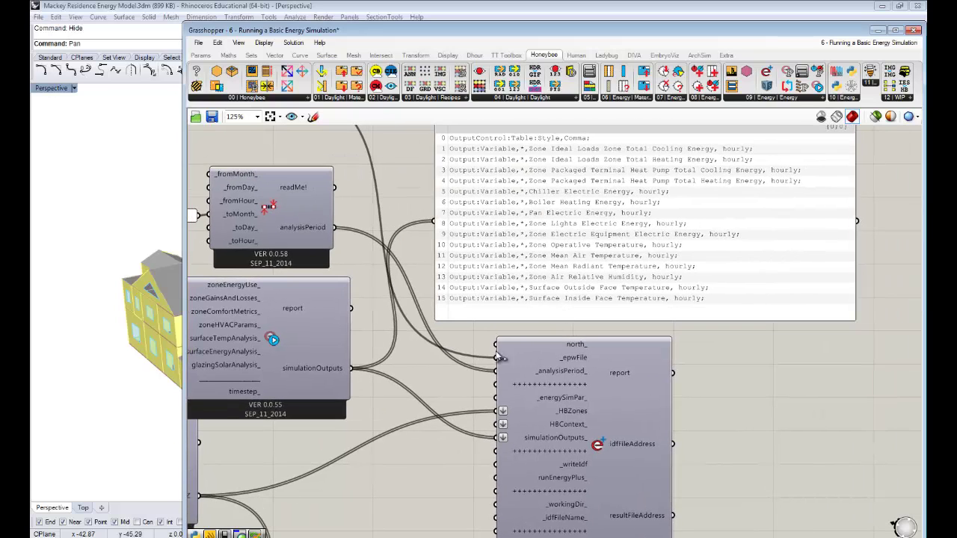
right_drag(488, 362, 537, 346)
click(596, 272)
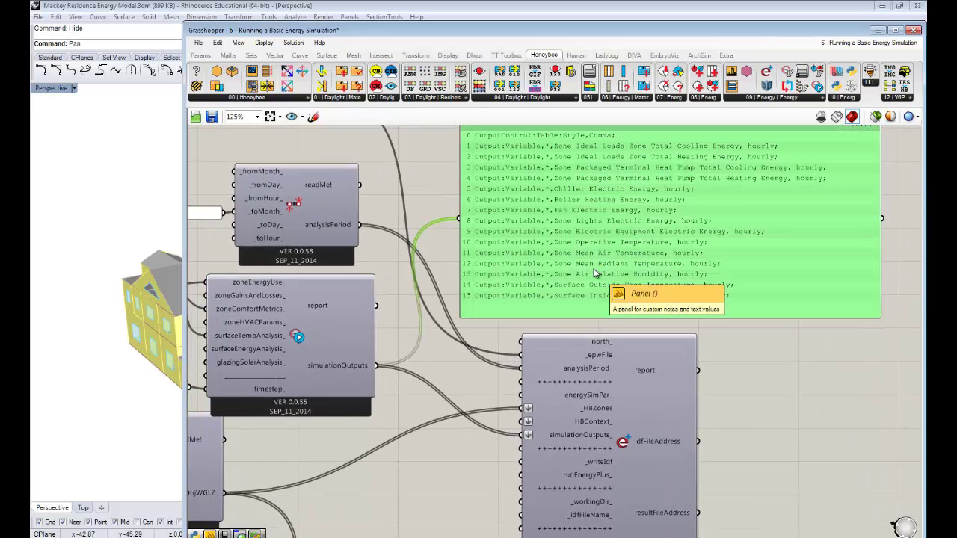
key(Delete)
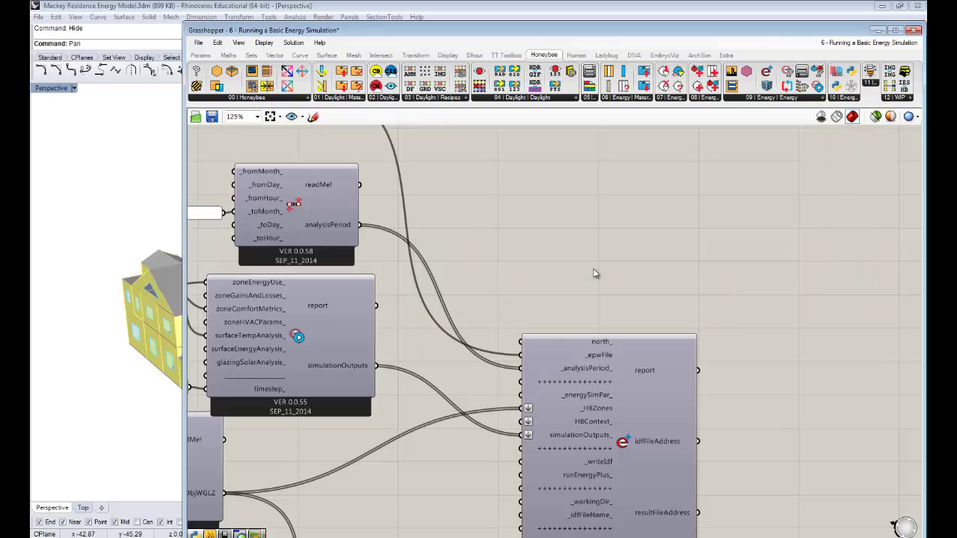
right_drag(611, 295, 723, 131)
right_drag(569, 315, 528, 374)
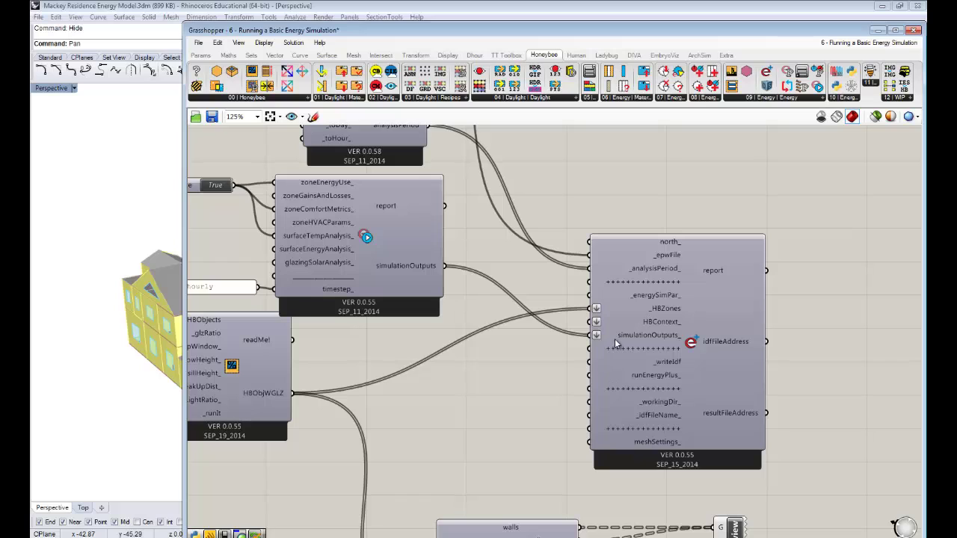
mouse_move(615, 337)
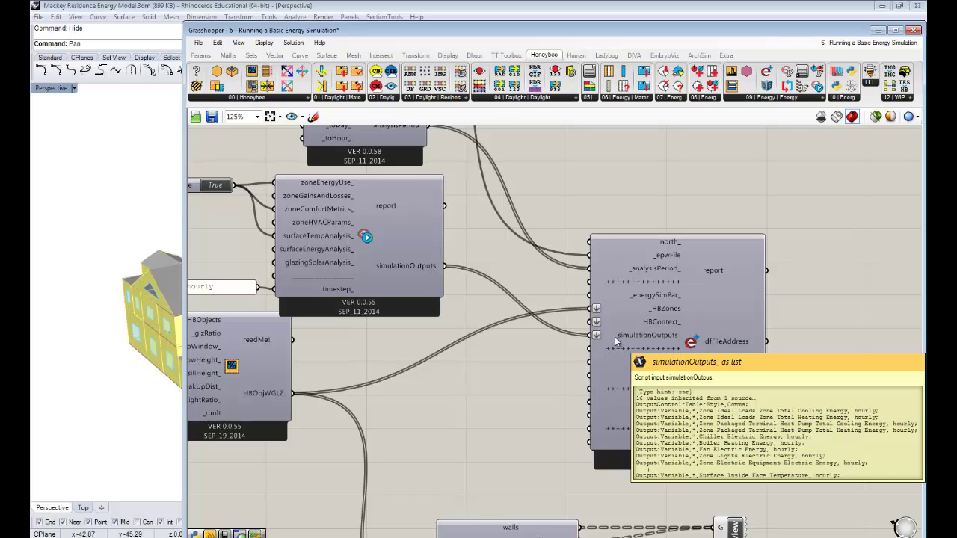
- Add a Boolean toggle beside the _writeIdf input of the energy simulation component
double_click(497, 372)
text(boo)
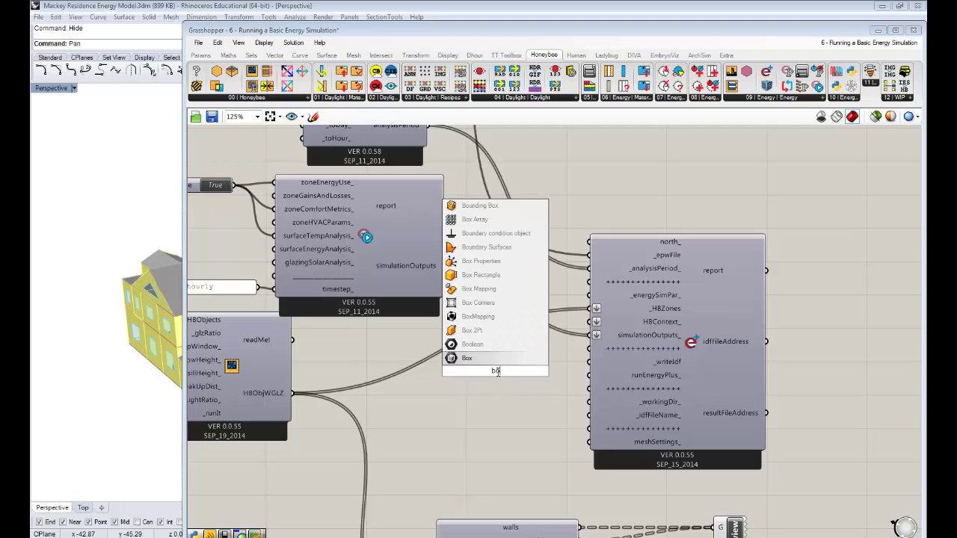
click(478, 345)
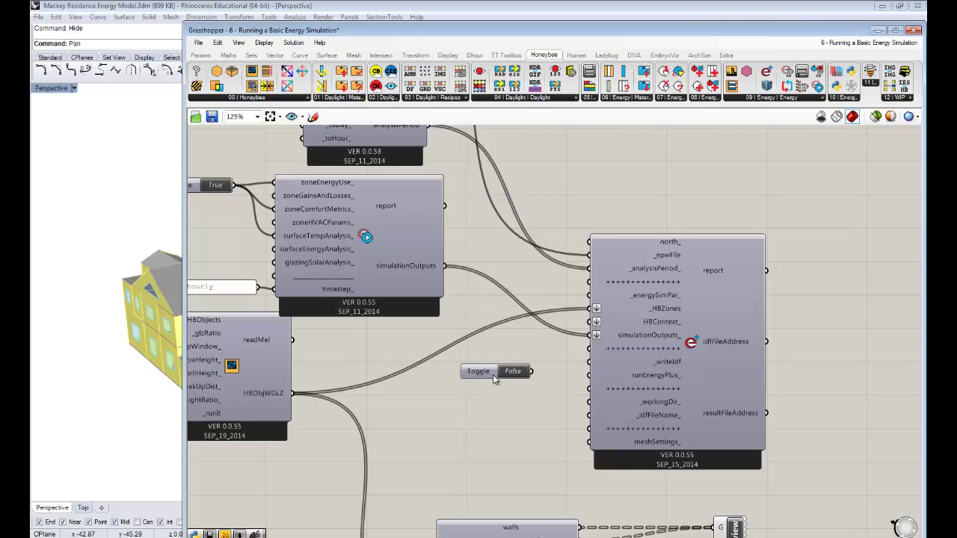
click(490, 374)
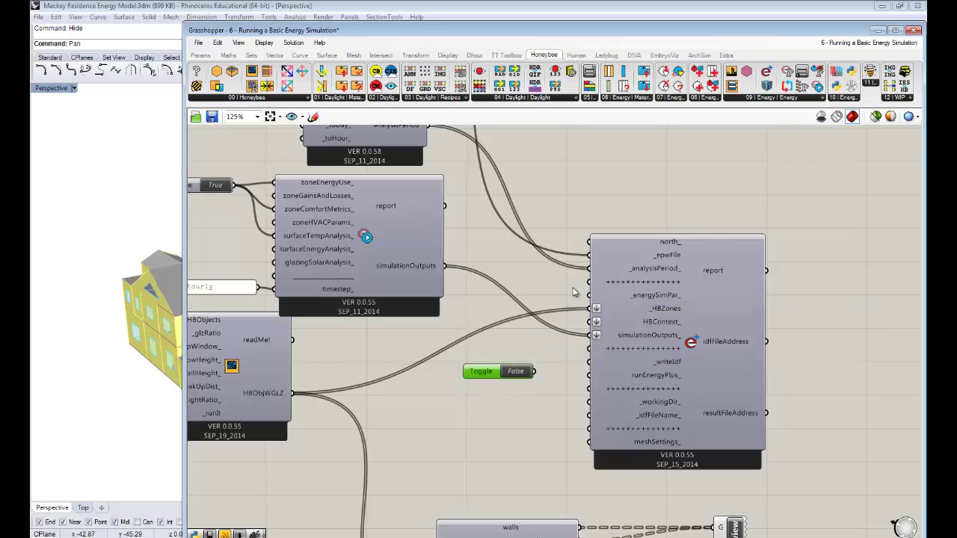
- Set the new toggle to True, adjust its position slightly, and connect it to the _writeIdf input
double_click(527, 373)
mouse_move(493, 375)
mouse_down()
mouse_move(479, 374)
mouse_move(498, 374)
mouse_up()
right_drag(556, 401, 528, 394)
drag(515, 368, 562, 355)
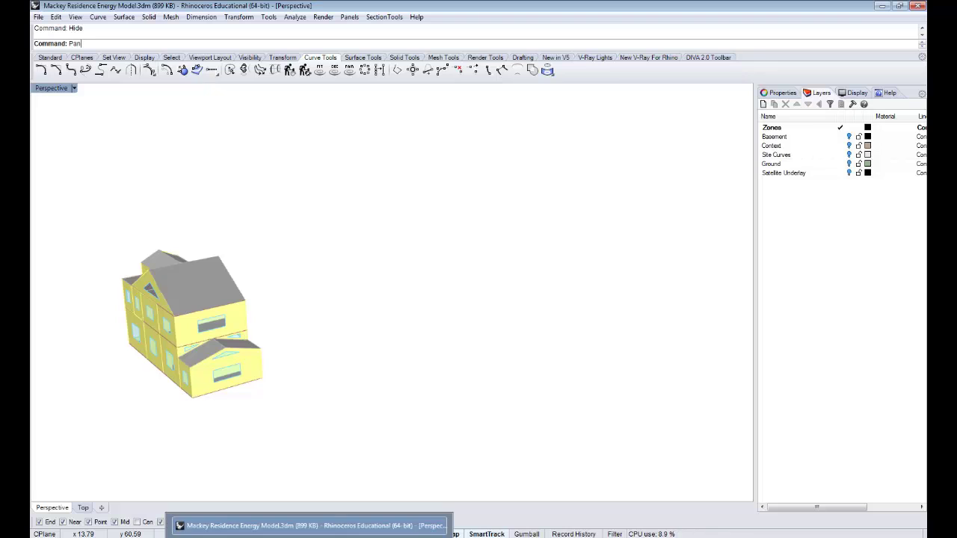
- Return to the Grasshopper definition and connect the True toggle also to the runEnergyPlus_ input
click(312, 534)
click(516, 395)
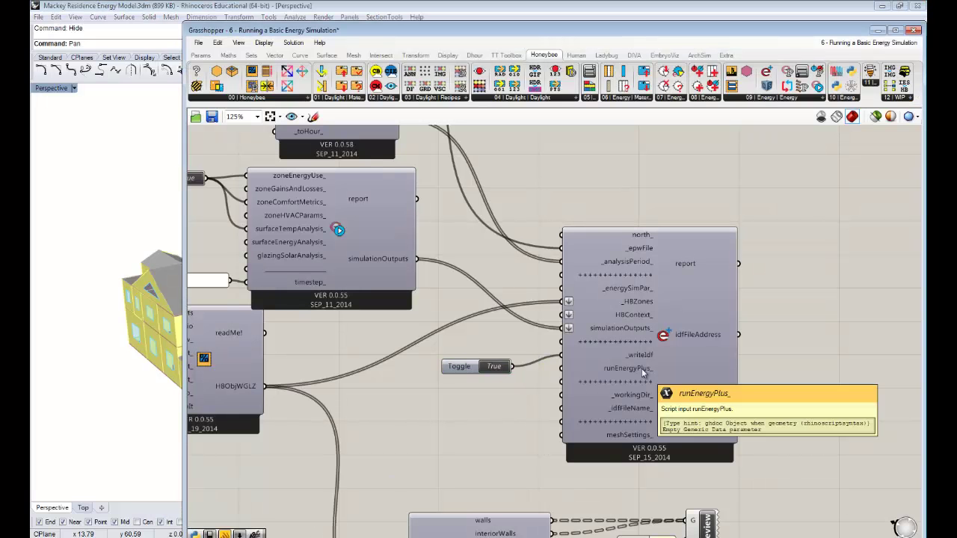
drag(514, 370, 561, 368)
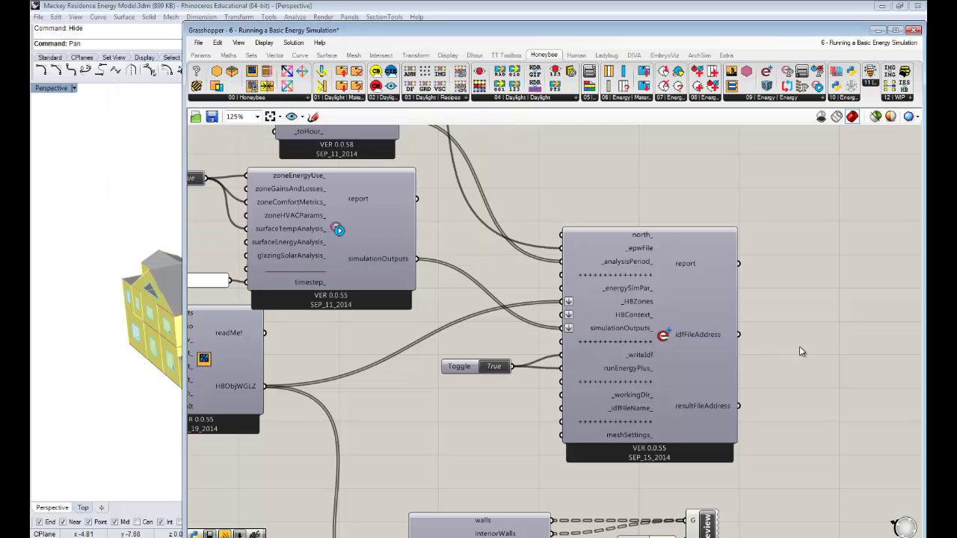
- Add a panel beside the energy simulation component and connect the idfFileAddress output to it
right_drag(800, 347, 632, 303)
mouse_move(566, 289)
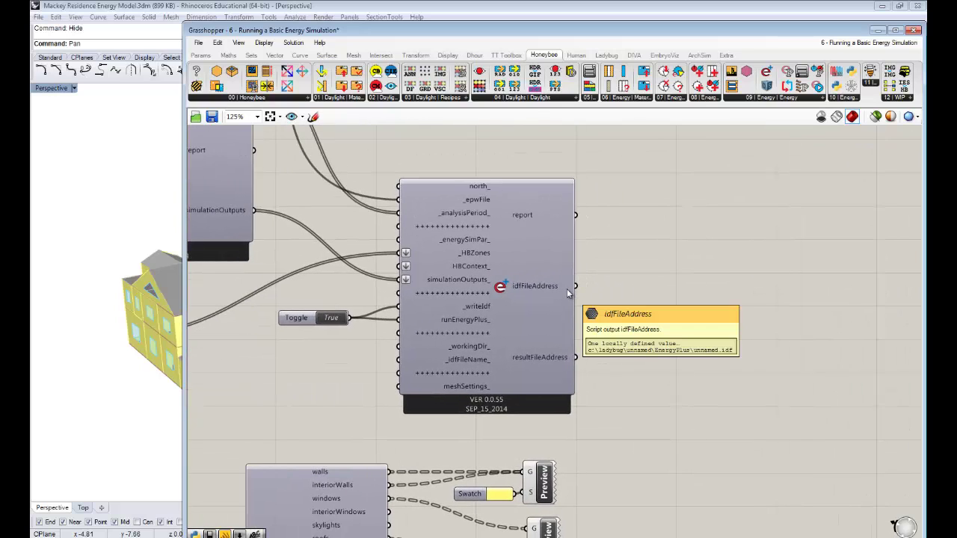
double_click(659, 285)
text(panel)
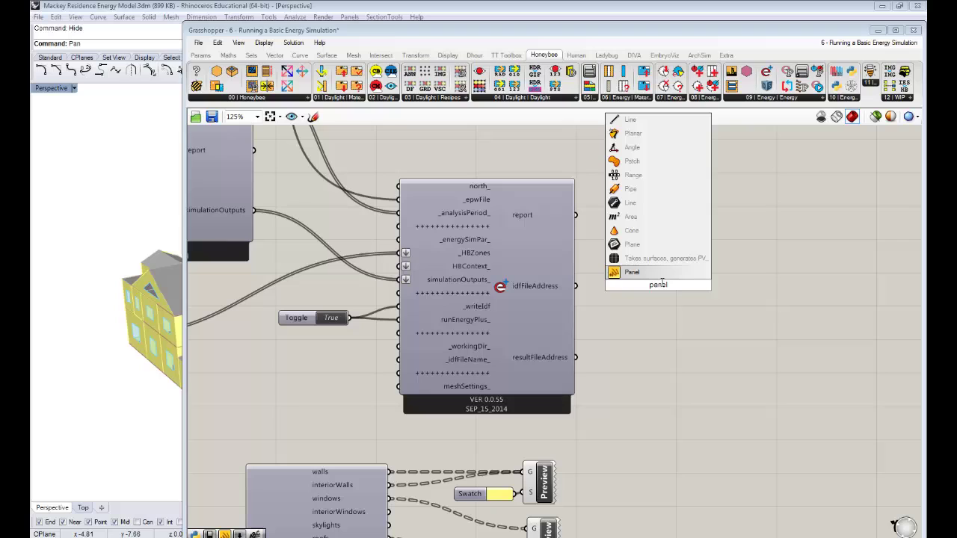
key(Return)
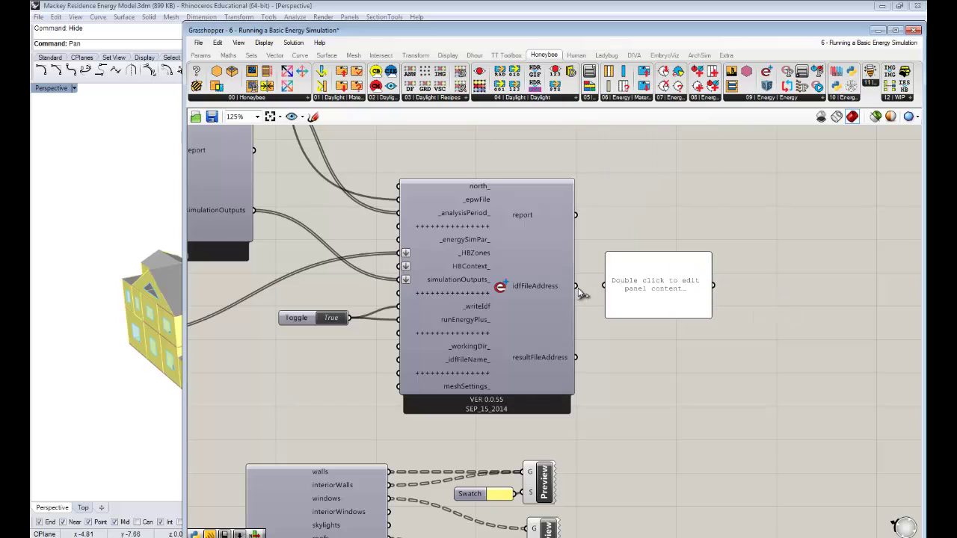
drag(575, 286, 607, 285)
- Resize the panel to fit the file path and place a copy below it, connected to the resultFileAddress output instead
drag(711, 305, 829, 370)
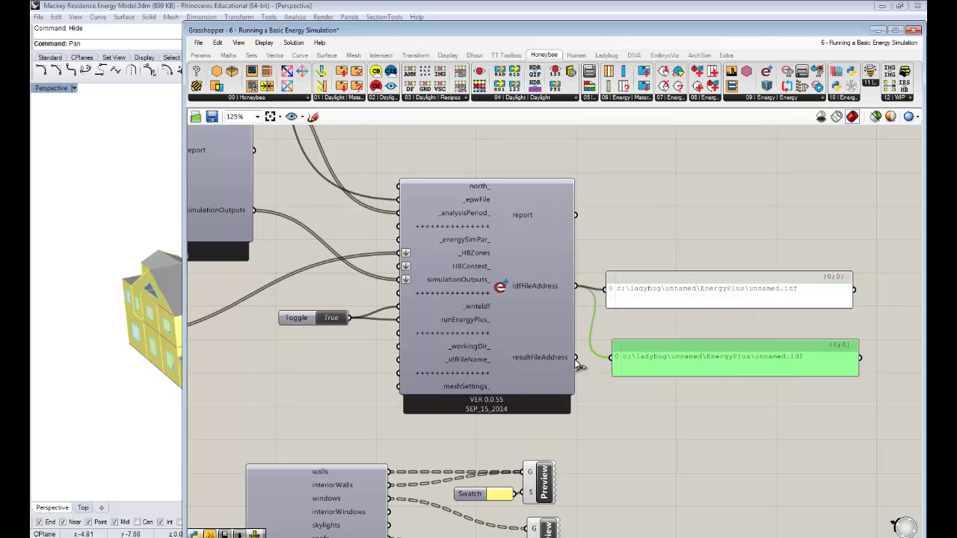
drag(575, 359, 622, 361)
click(628, 322)
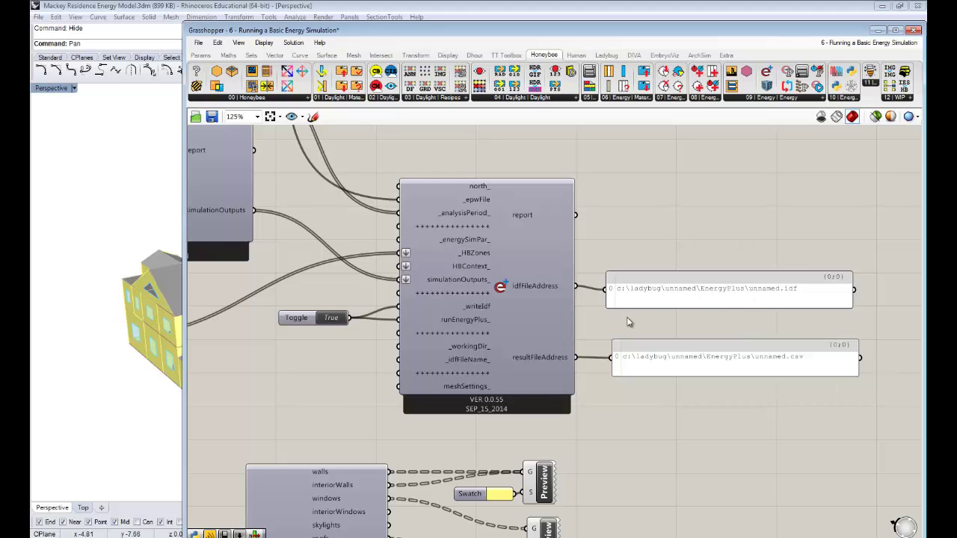